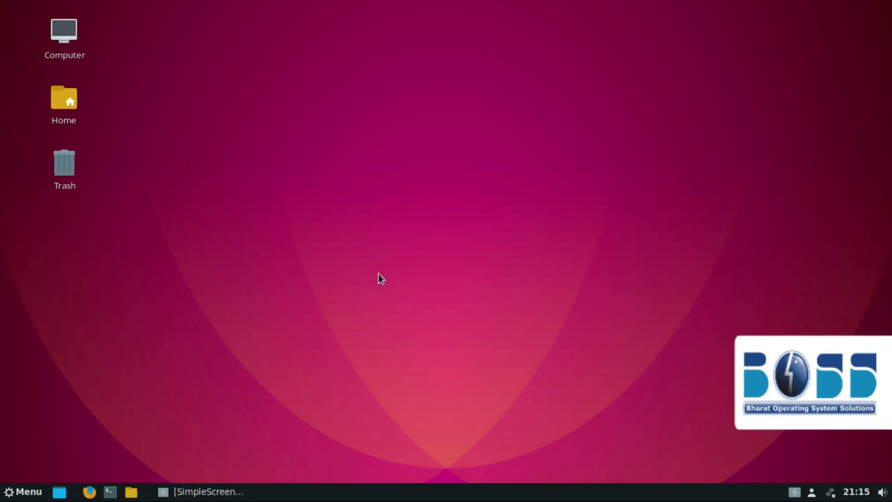
{"action": "left_click_drag", "start_coordinate": [689, 297], "coordinate": [891, 455]}
{"action": "left_click_drag", "start_coordinate": [711, 319], "coordinate": [891, 456]}
View the operating system and hardware details in System Info within System Settings, and close the window.
{"action": "left_click", "coordinate": [21, 492]}
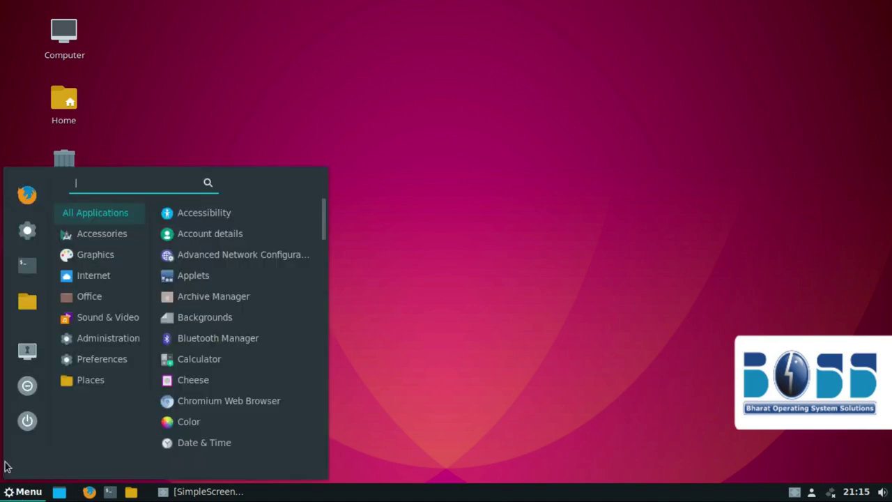
{"action": "left_click", "coordinate": [26, 243]}
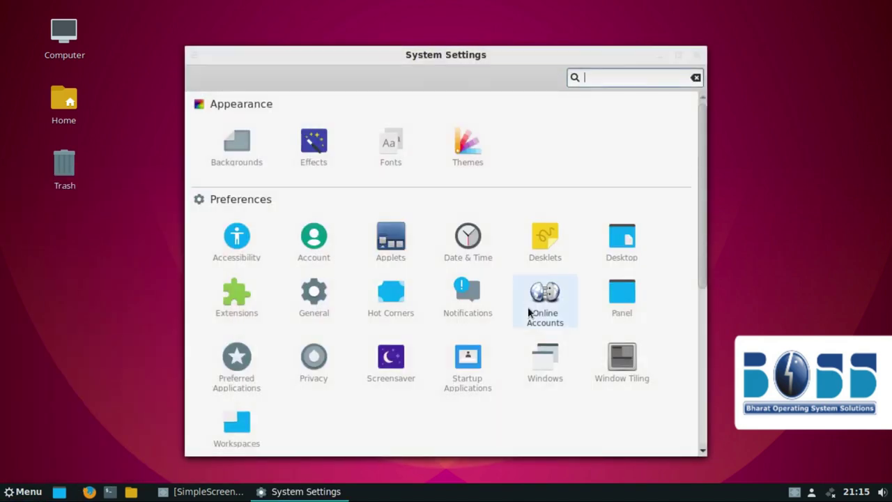
{"action": "scroll", "coordinate": [527, 306], "scroll_direction": "down", "scroll_amount": 5}
{"action": "left_click", "coordinate": [538, 296]}
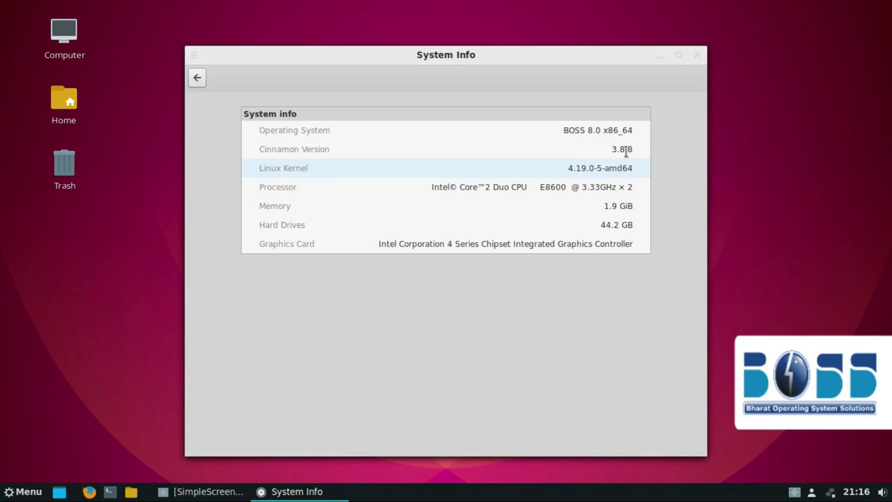
{"action": "left_click", "coordinate": [697, 56]}
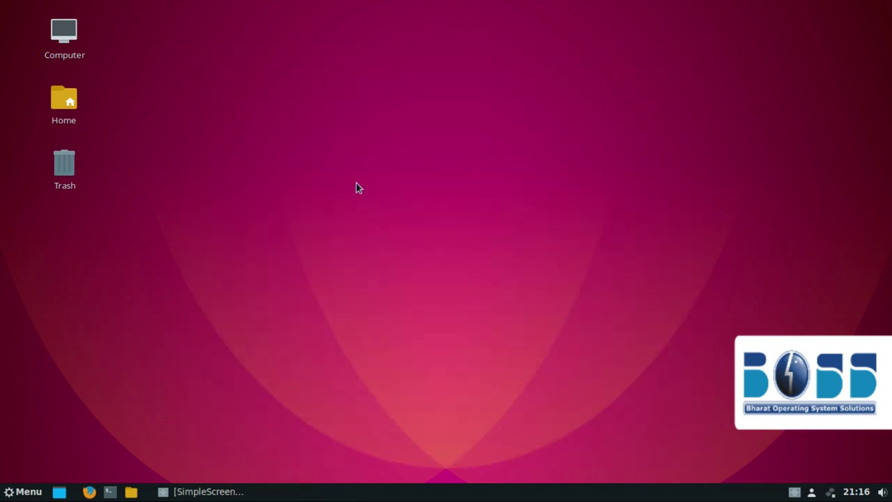
Check the application menu and the sound, calendar and network applets of the desktop.
{"action": "left_click", "coordinate": [25, 493]}
{"action": "left_click", "coordinate": [26, 494]}
{"action": "left_click", "coordinate": [882, 491]}
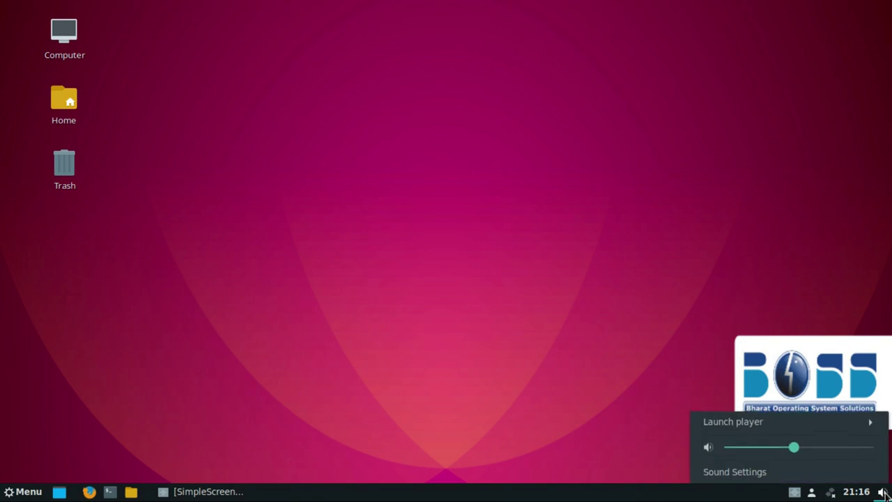
{"action": "left_click", "coordinate": [855, 494]}
{"action": "left_click", "coordinate": [855, 495]}
{"action": "left_click", "coordinate": [855, 494]}
{"action": "left_click", "coordinate": [832, 493]}
{"action": "left_click", "coordinate": [705, 322]}
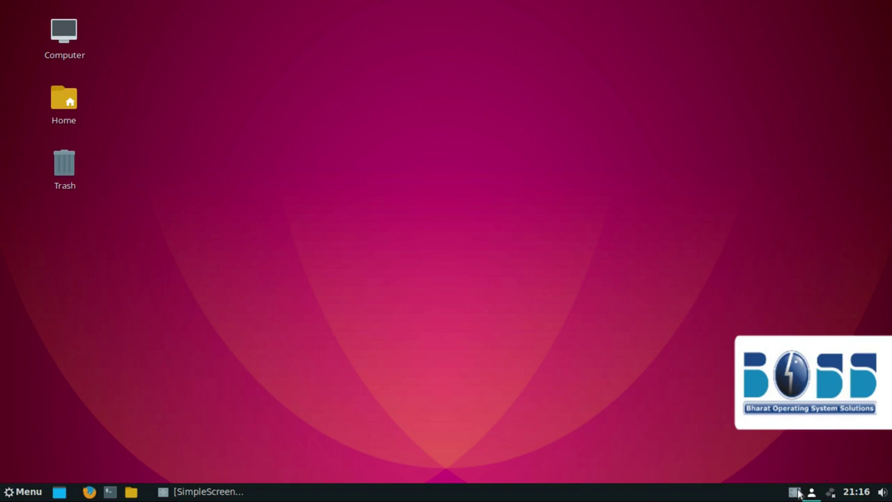
Look through the application categories, launch Chromium Web Browser from the Internet category, and close it after viewing.
{"action": "left_click", "coordinate": [2, 495]}
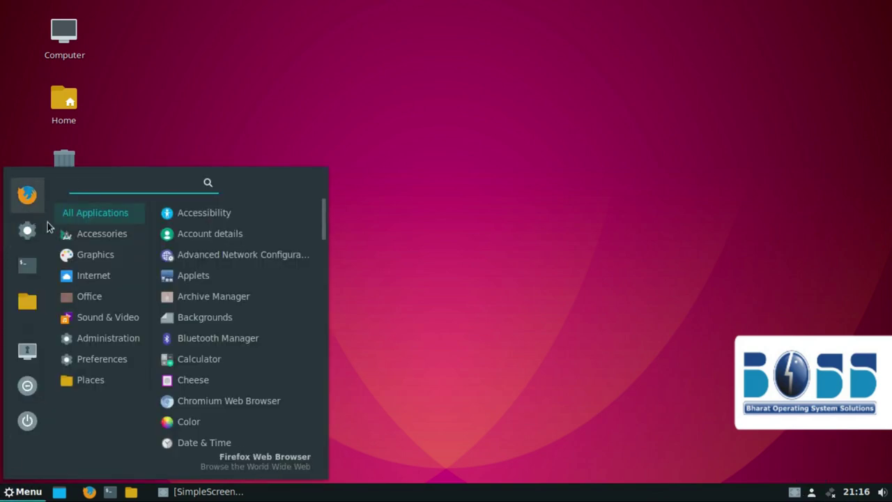
{"action": "mouse_move", "coordinate": [92, 253]}
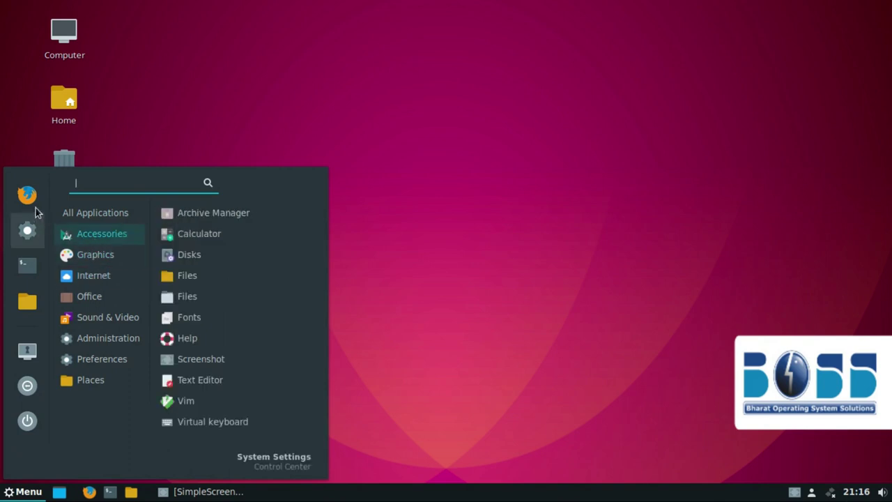
{"action": "mouse_move", "coordinate": [95, 278]}
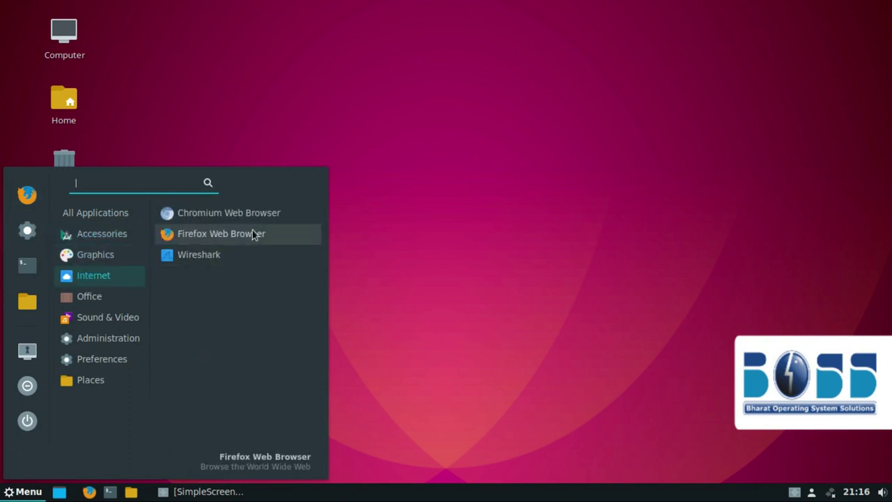
{"action": "left_click", "coordinate": [250, 207]}
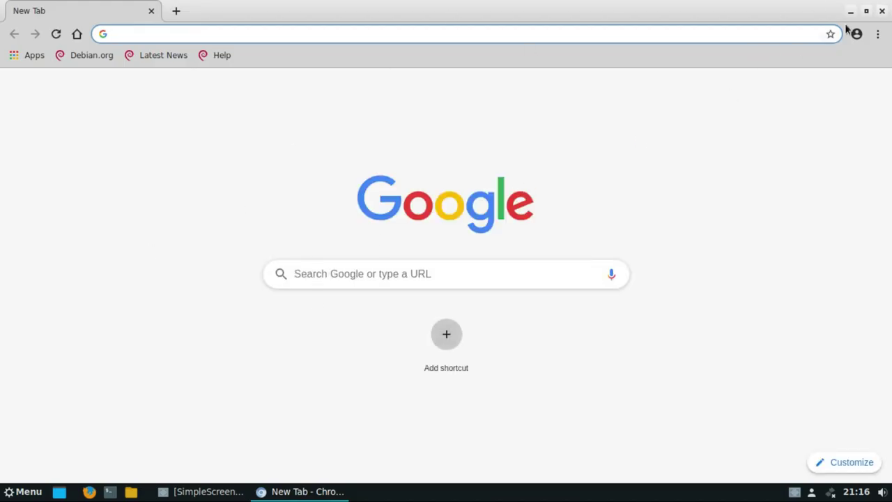
{"action": "left_click", "coordinate": [882, 11]}
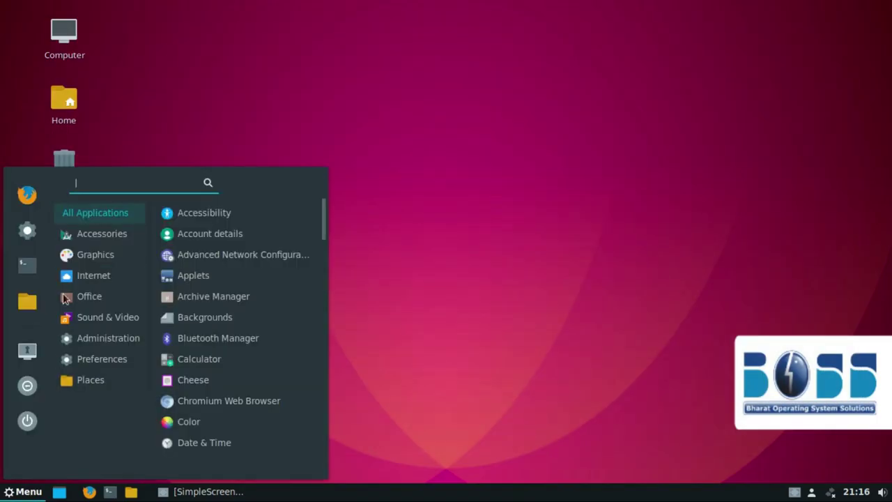
Launch Firefox Web Browser to view its new-tab page, and close it.
{"action": "left_click", "coordinate": [25, 492]}
{"action": "mouse_move", "coordinate": [93, 277]}
{"action": "left_click", "coordinate": [238, 234]}
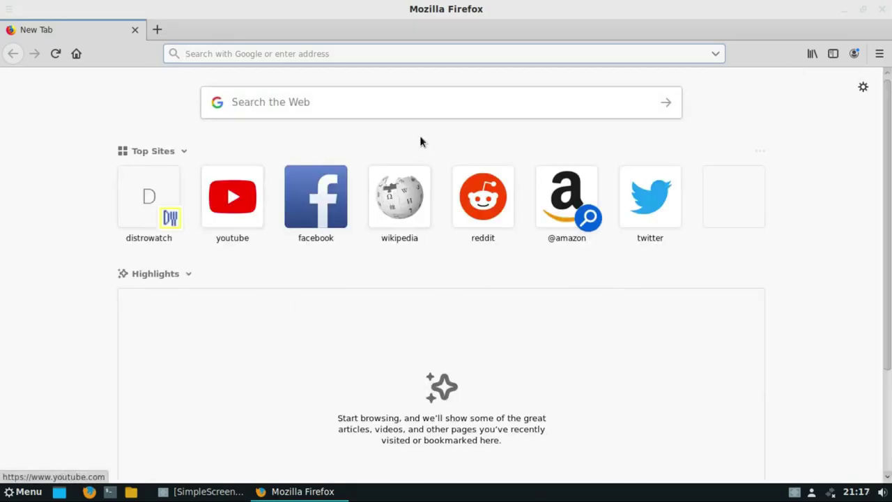
{"action": "left_click", "coordinate": [880, 9]}
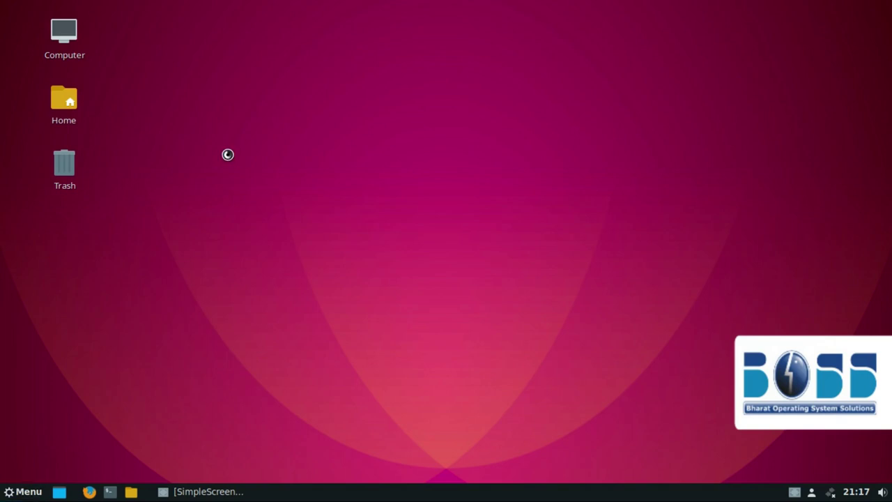
Launch Document Viewer from the Graphics category to view its window, and close it.
{"action": "mouse_move", "coordinate": [86, 256]}
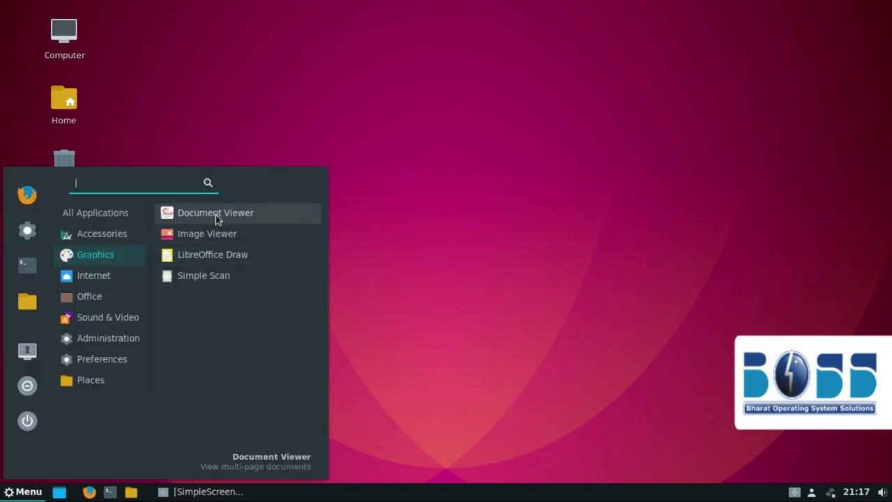
{"action": "left_click", "coordinate": [274, 218]}
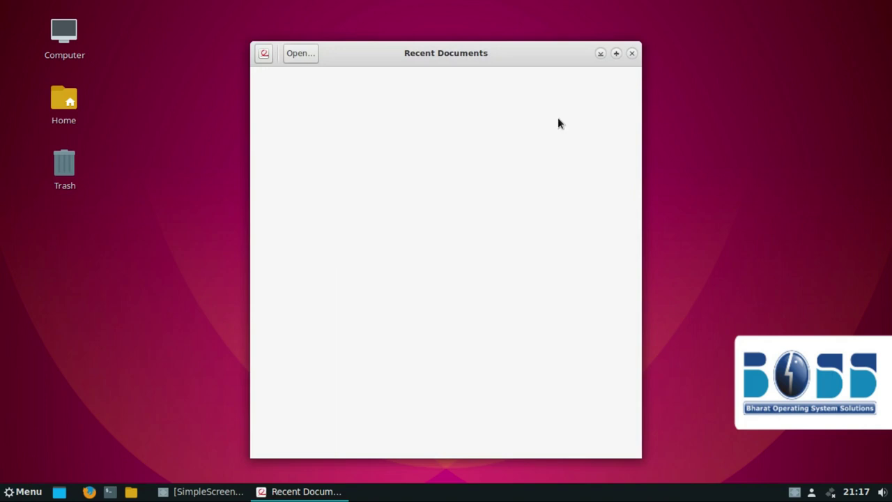
{"action": "left_click", "coordinate": [631, 53]}
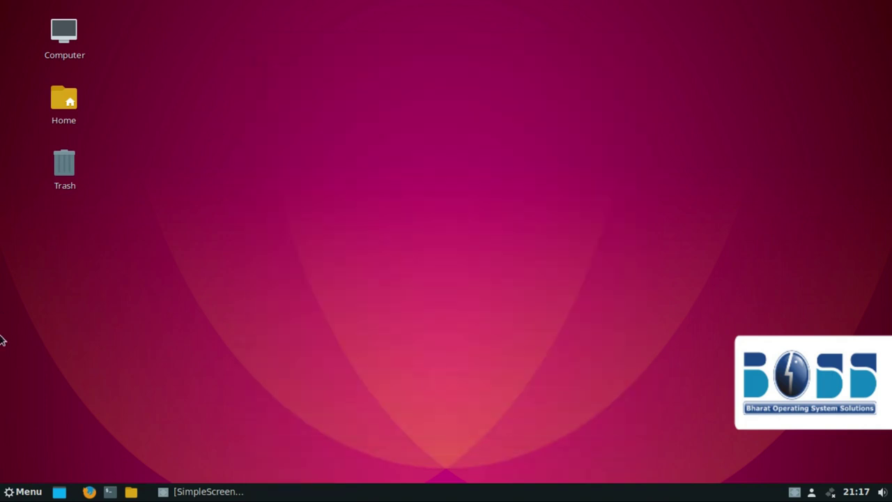
Launch LibreOffice Draw to view its blank drawing workspace, and close it.
{"action": "left_click", "coordinate": [28, 492]}
{"action": "mouse_move", "coordinate": [84, 263]}
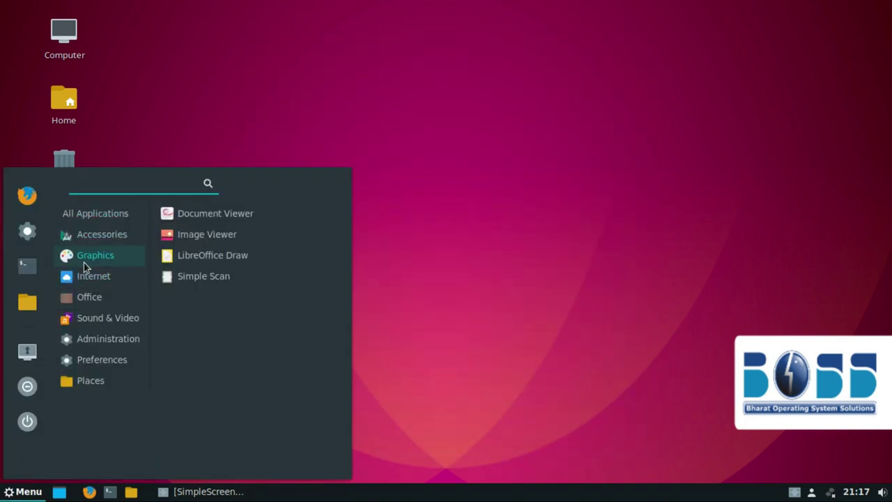
{"action": "left_click", "coordinate": [243, 255]}
{"action": "left_click_drag", "start_coordinate": [165, 139], "coordinate": [718, 402]}
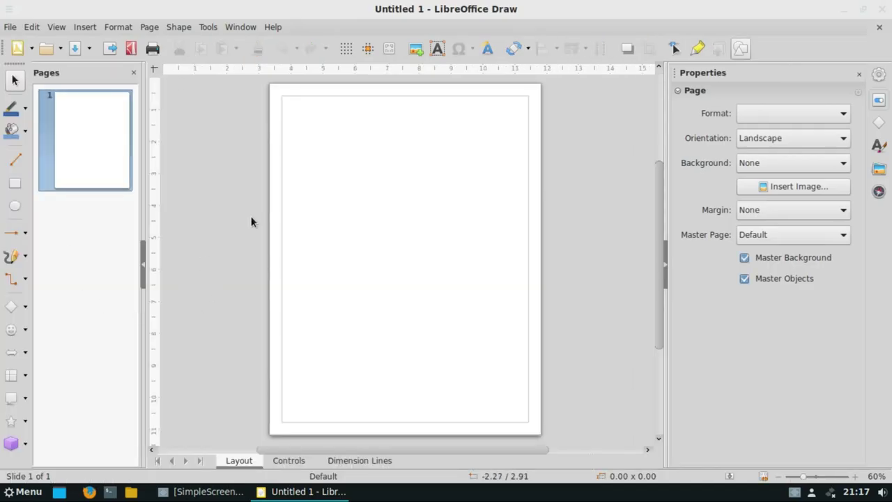
{"action": "mouse_move", "coordinate": [211, 190]}
{"action": "left_mouse_down"}
{"action": "mouse_move", "coordinate": [589, 358]}
{"action": "mouse_move", "coordinate": [589, 367]}
{"action": "left_mouse_up"}
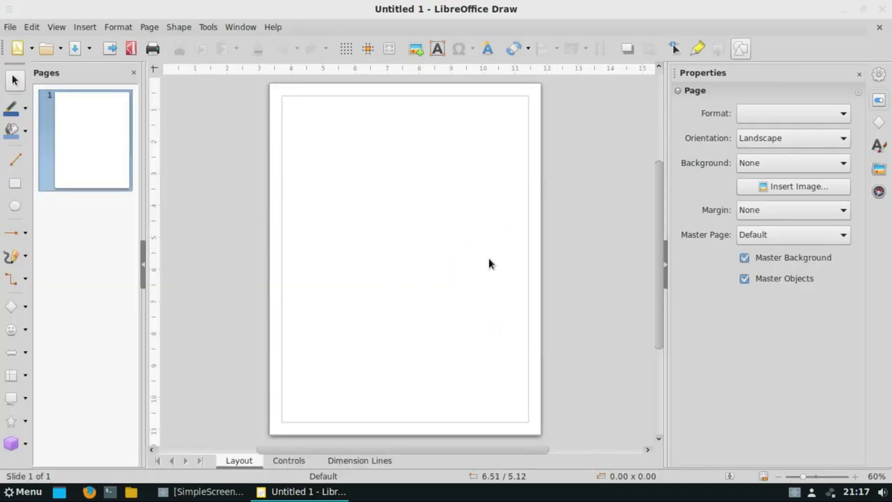
{"action": "left_click", "coordinate": [885, 12]}
Review the Office applications, and launch Cheese from Sound & Video to view its window before closing it.
{"action": "left_click", "coordinate": [24, 491]}
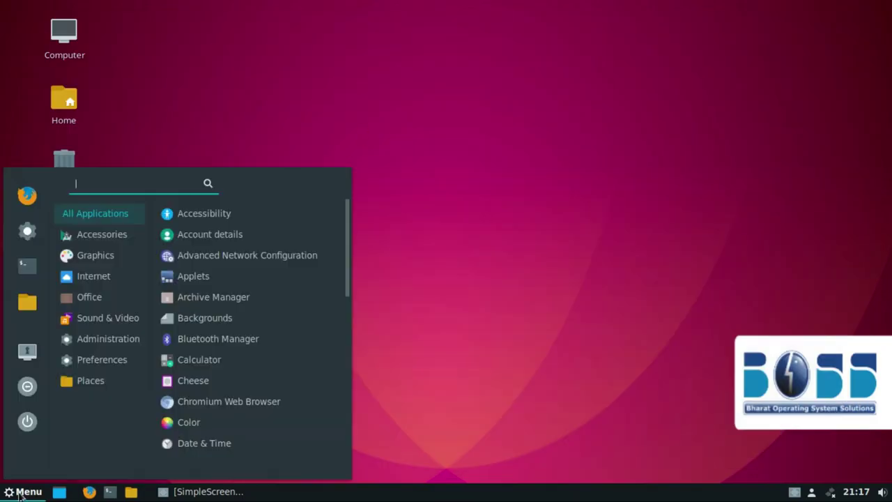
{"action": "mouse_move", "coordinate": [104, 296]}
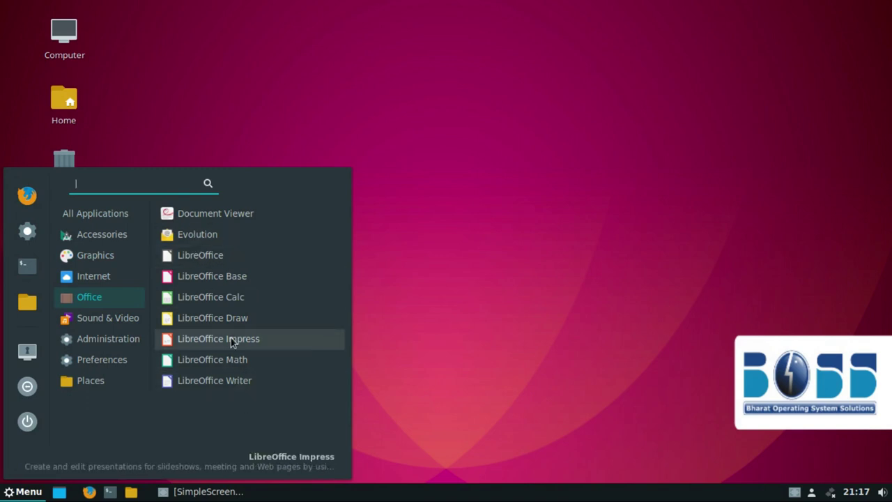
{"action": "mouse_move", "coordinate": [135, 318]}
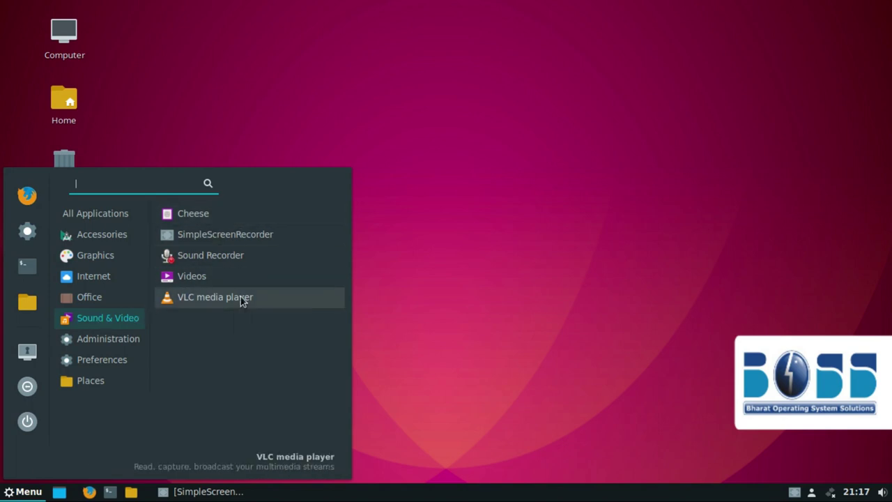
{"action": "left_click", "coordinate": [228, 214]}
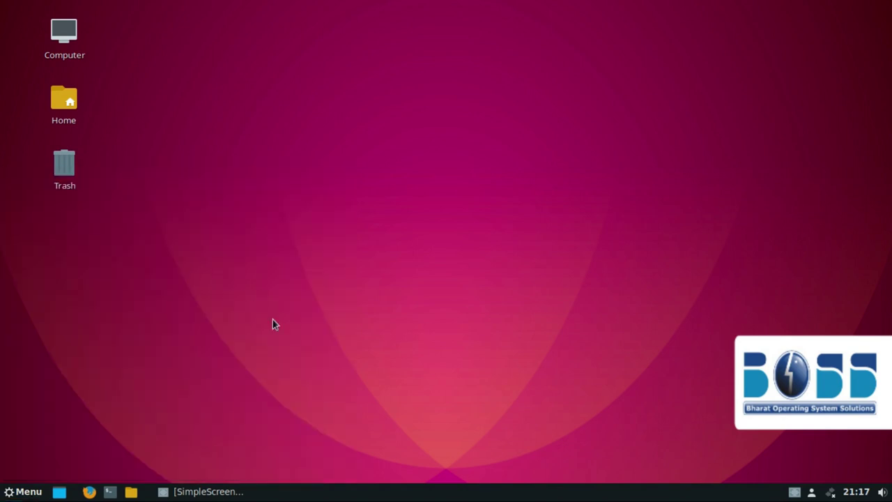
{"action": "left_click_drag", "start_coordinate": [458, 50], "coordinate": [458, 26]}
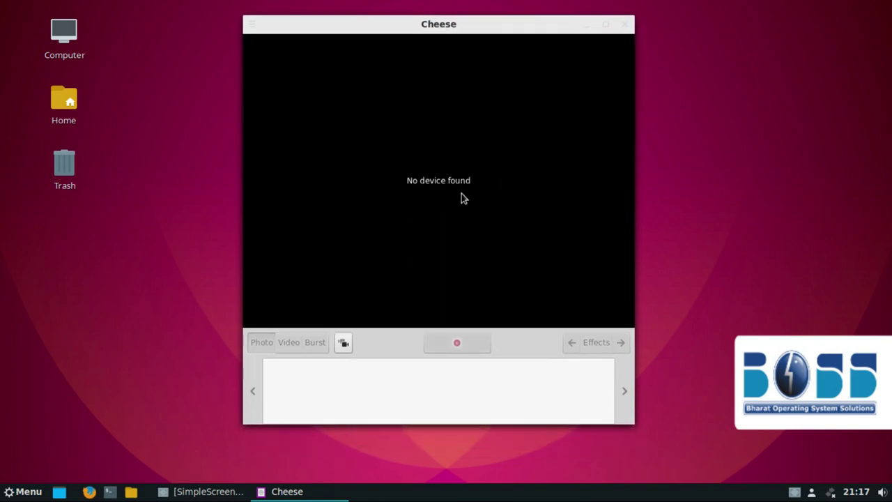
{"action": "left_click", "coordinate": [625, 24]}
Launch VLC media player, accept its privacy and network policy dialog, and close the player after viewing it.
{"action": "left_click", "coordinate": [24, 492]}
{"action": "mouse_move", "coordinate": [112, 320]}
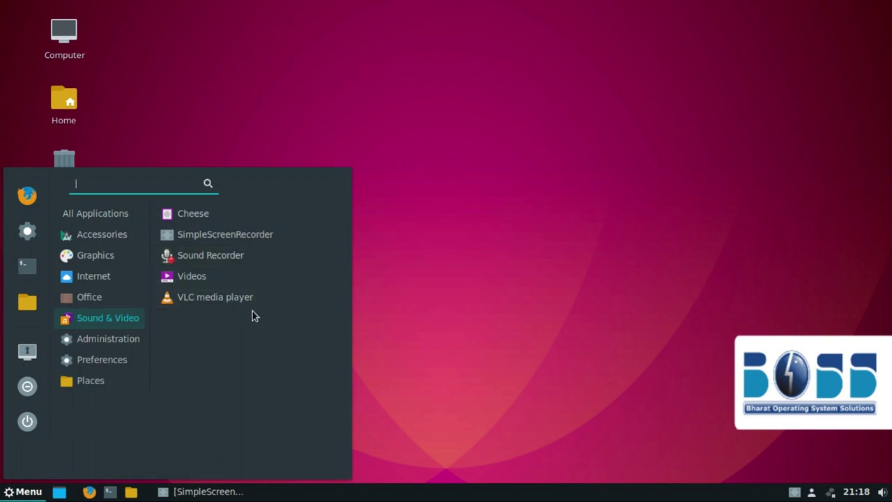
{"action": "left_click", "coordinate": [195, 301]}
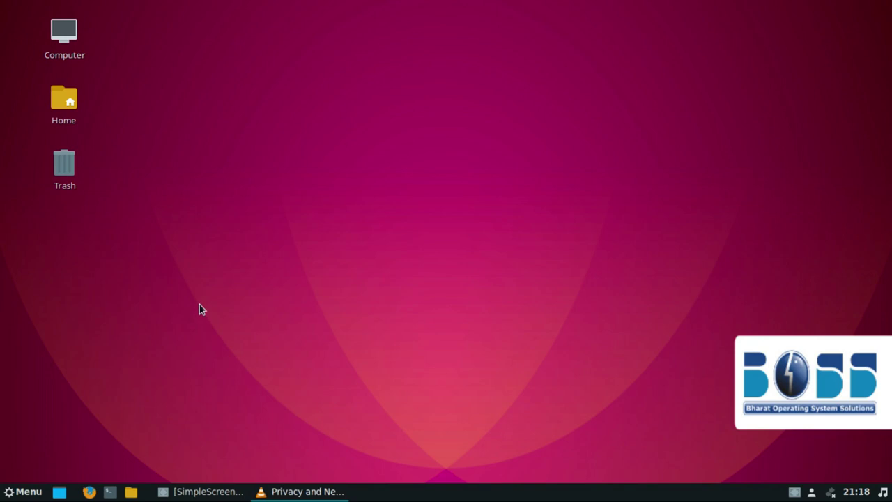
{"action": "left_click", "coordinate": [548, 353]}
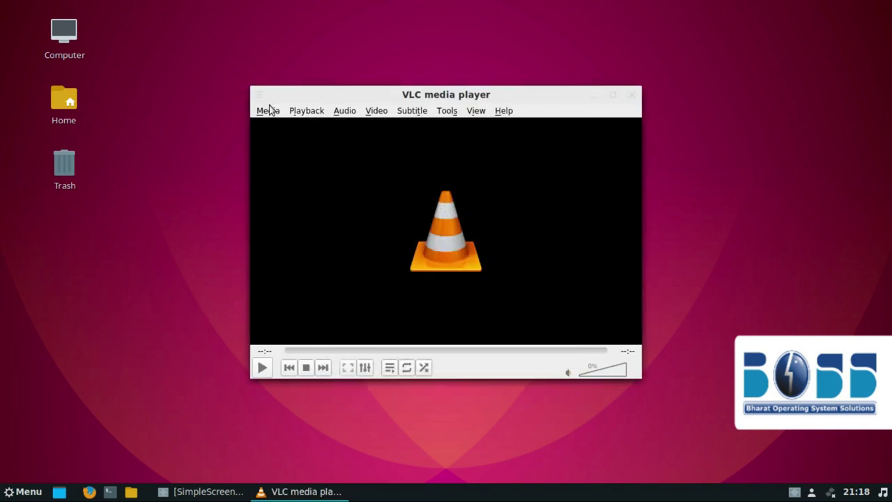
{"action": "left_click", "coordinate": [633, 101]}
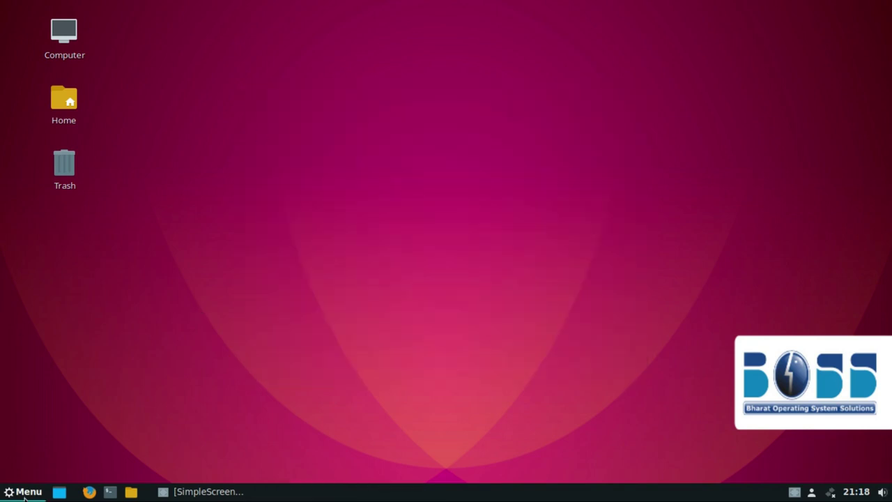
Open the Files manager from Accessories to look over the Home folder, adjust the icon zoom slightly, and close it.
{"action": "left_click", "coordinate": [25, 491]}
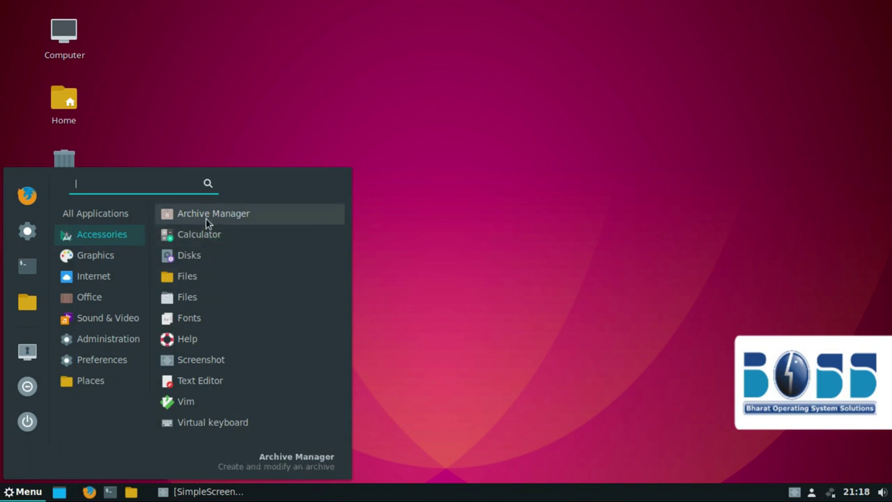
{"action": "left_click", "coordinate": [222, 277]}
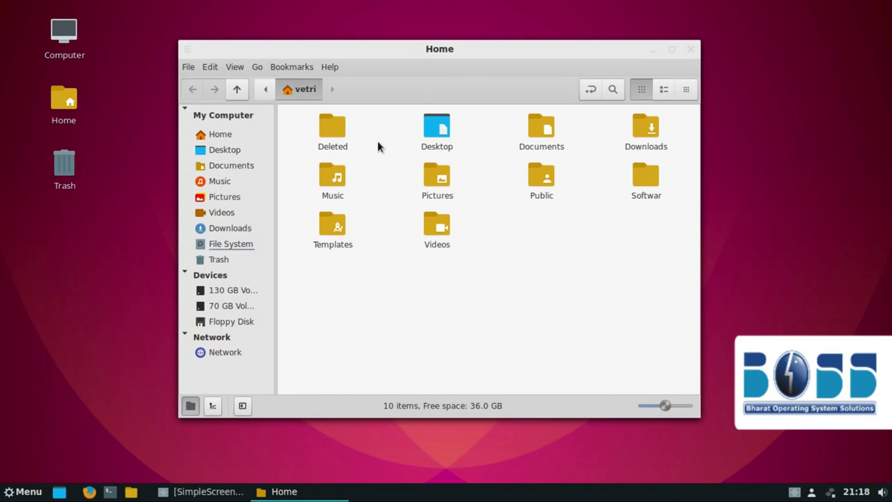
{"action": "left_click_drag", "start_coordinate": [690, 272], "coordinate": [334, 105]}
{"action": "left_click", "coordinate": [502, 293]}
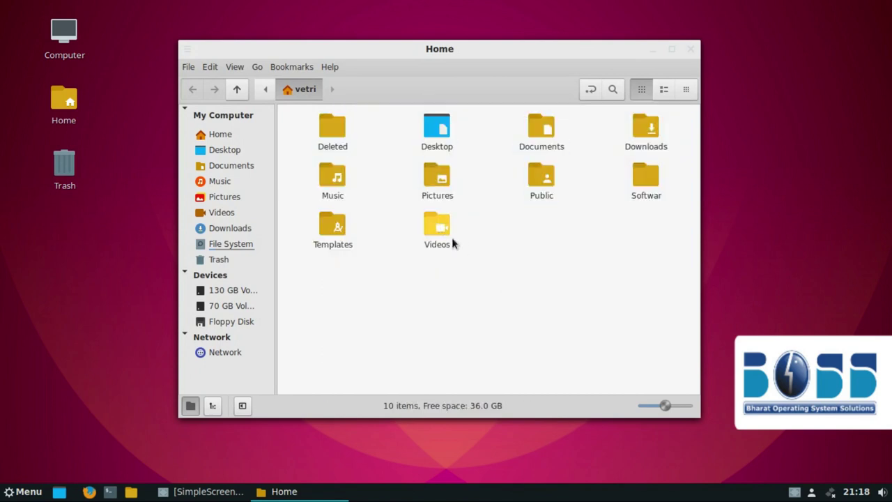
{"action": "mouse_move", "coordinate": [667, 409]}
{"action": "left_mouse_down"}
{"action": "mouse_move", "coordinate": [685, 408]}
{"action": "mouse_move", "coordinate": [648, 404]}
{"action": "mouse_move", "coordinate": [673, 404]}
{"action": "mouse_move", "coordinate": [660, 405]}
{"action": "left_mouse_up"}
{"action": "left_click", "coordinate": [691, 48]}
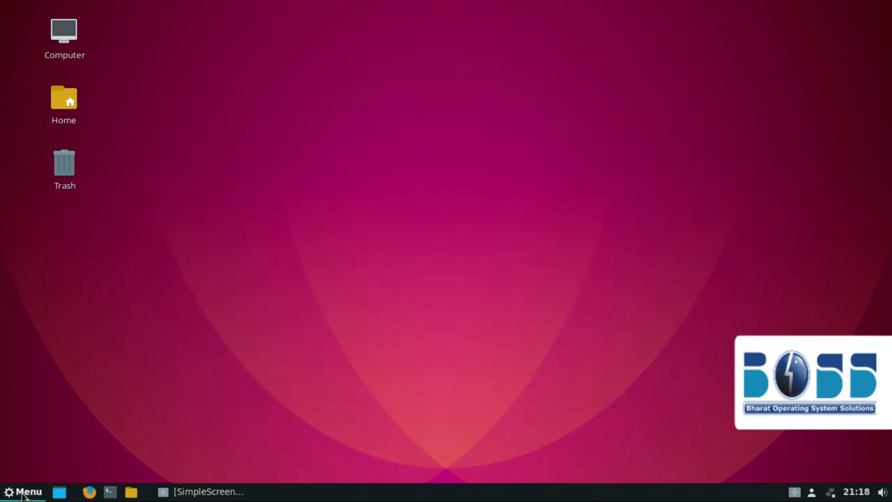
Open the Screenshot tool from Accessories and capture the whole screen with the pointer included and no delay.
{"action": "left_click", "coordinate": [21, 491]}
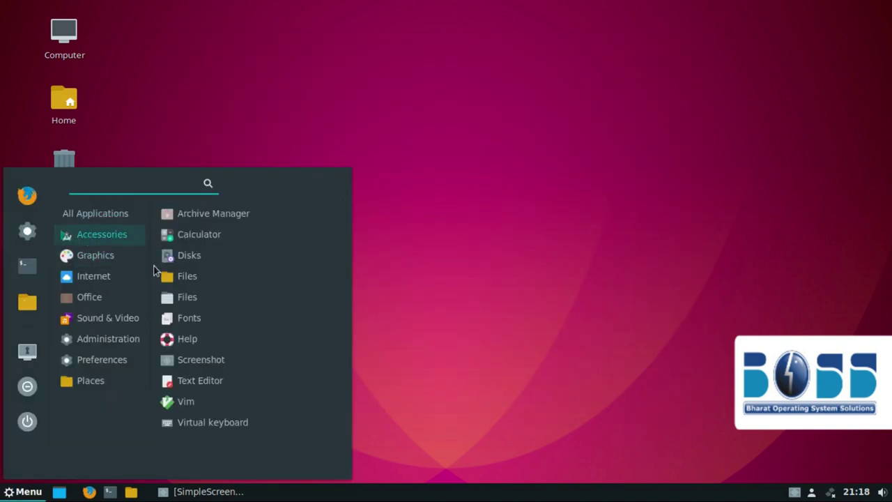
{"action": "left_click", "coordinate": [219, 359]}
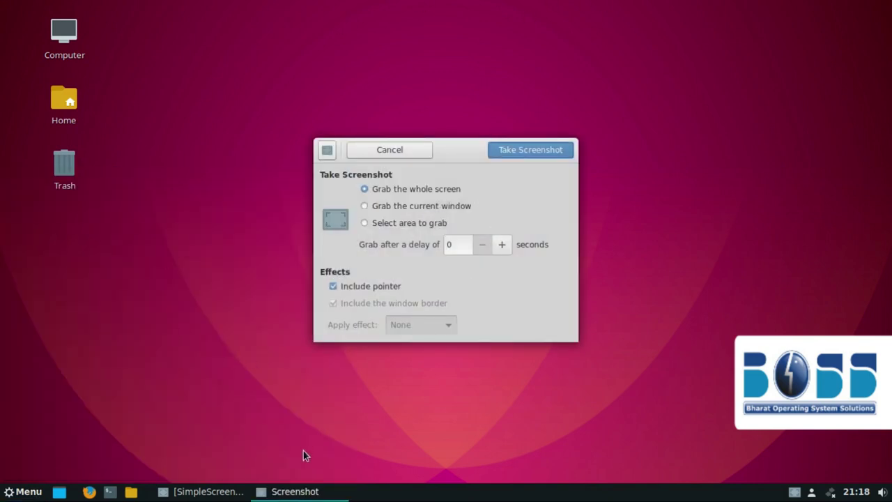
{"action": "left_click", "coordinate": [531, 149]}
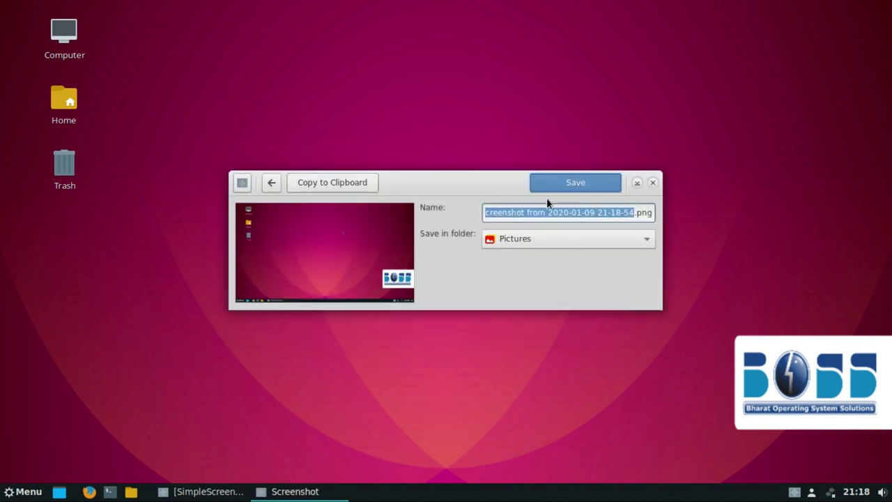
Save the screenshot in the Pictures folder and open the saved image from there in the image viewer.
{"action": "left_click", "coordinate": [569, 188]}
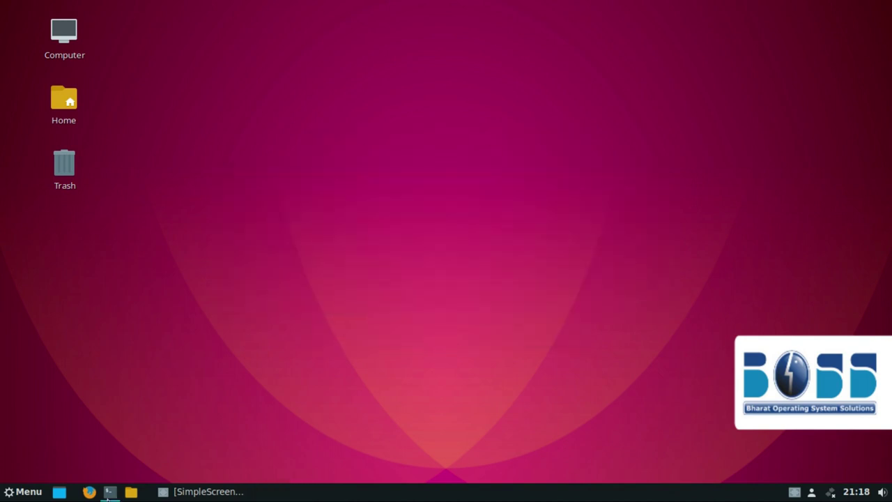
{"action": "left_click", "coordinate": [131, 492]}
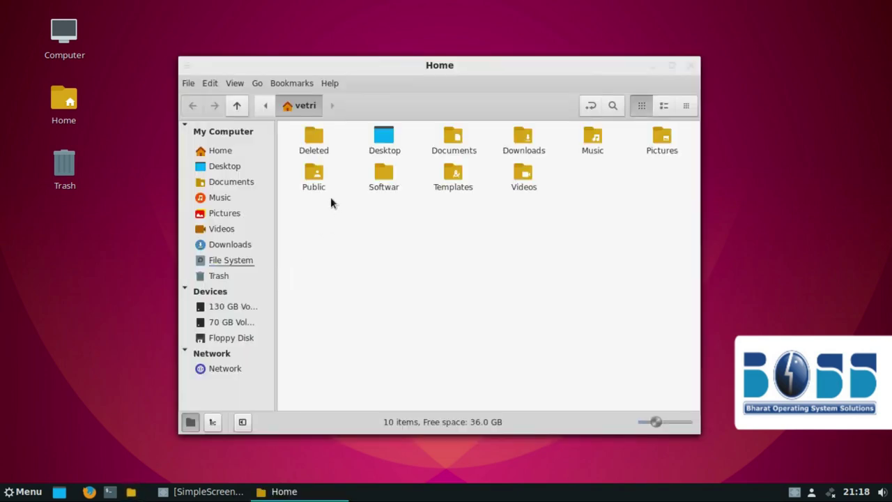
{"action": "double_click", "coordinate": [655, 136]}
{"action": "left_click", "coordinate": [335, 137]}
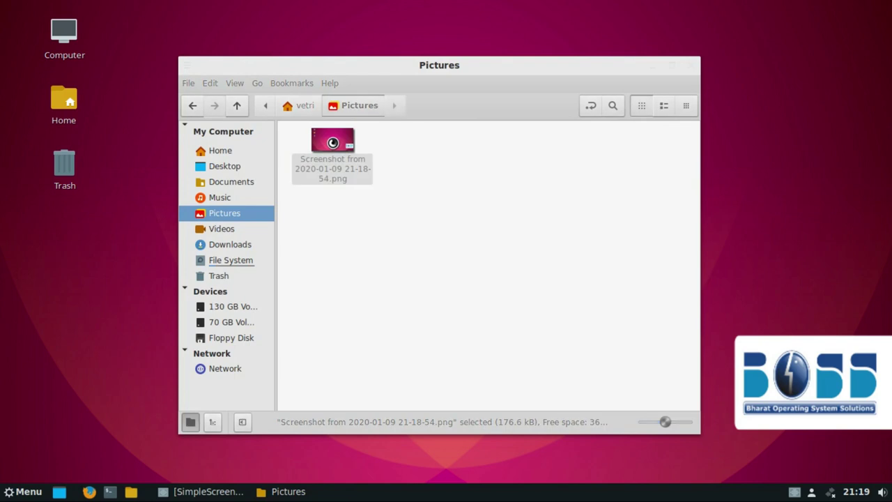
{"action": "double_click", "coordinate": [333, 139]}
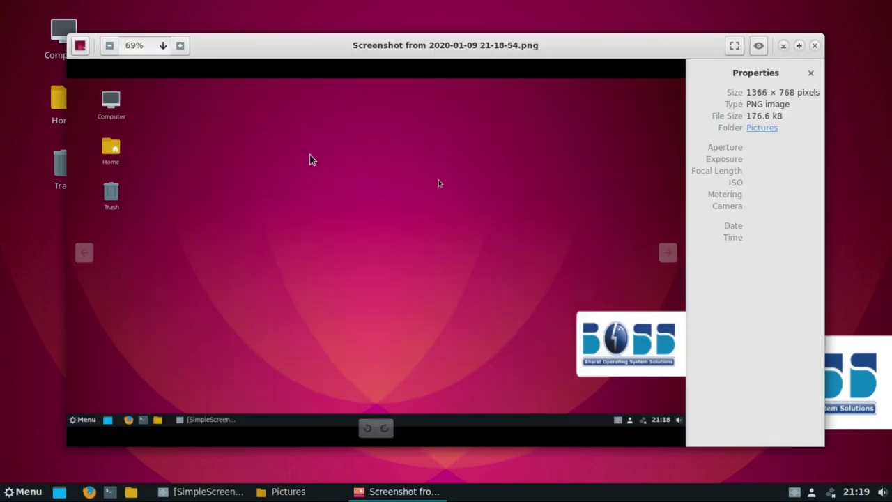
Close the image viewer, return to the Home folder and minimize the file manager window.
{"action": "left_click", "coordinate": [814, 45]}
{"action": "left_click", "coordinate": [191, 107]}
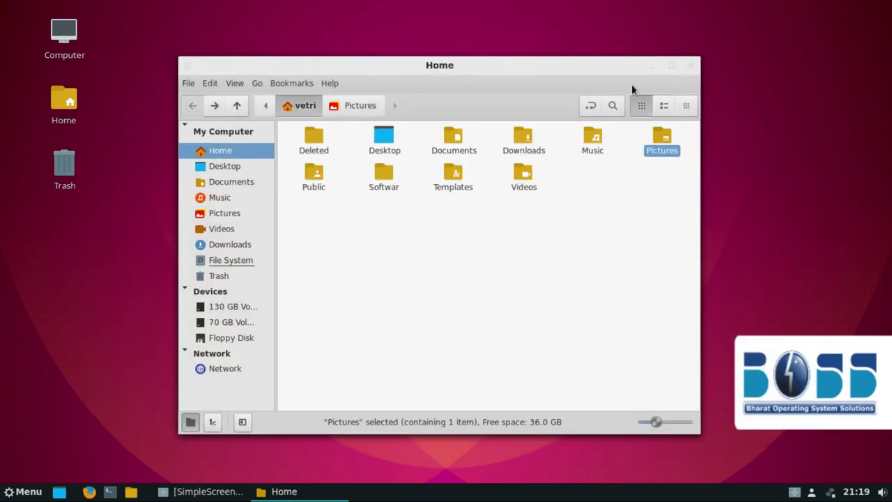
{"action": "left_click", "coordinate": [671, 66]}
Open System Settings and move its window up near the top of the desktop.
{"action": "left_click", "coordinate": [23, 491]}
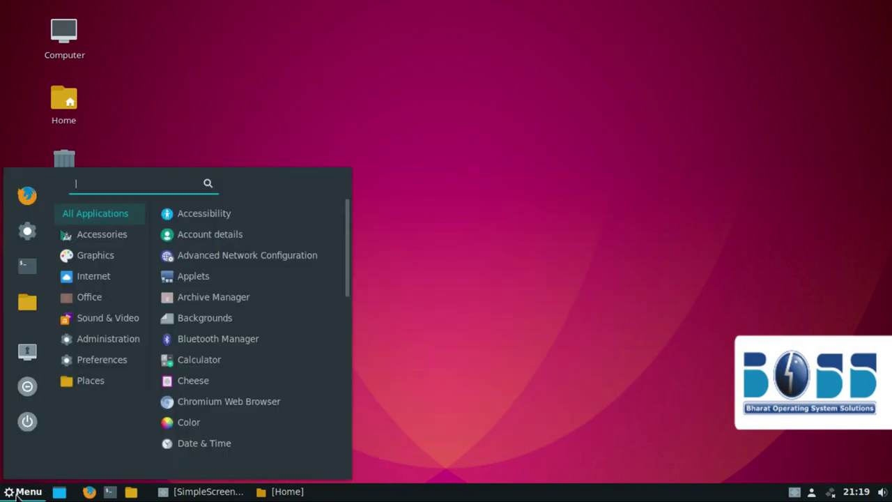
{"action": "left_click", "coordinate": [26, 234]}
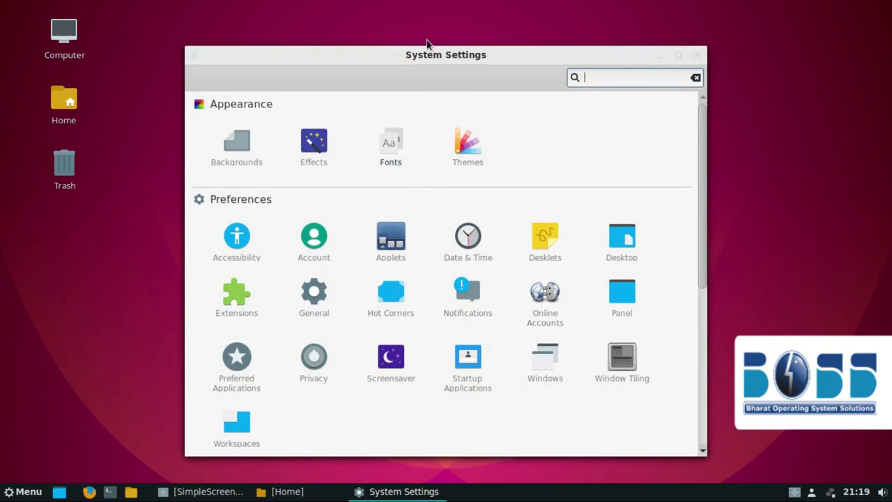
{"action": "left_click_drag", "start_coordinate": [460, 58], "coordinate": [449, 26]}
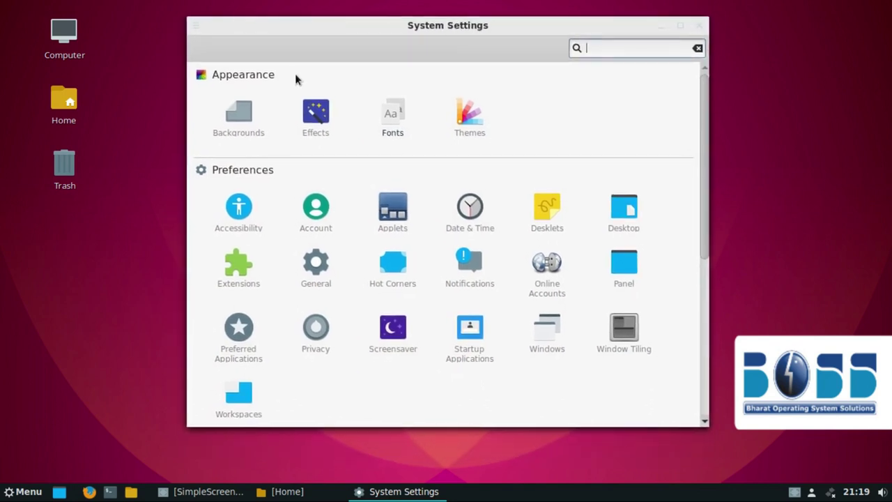
Browse the Adwaita, Albatross, Backgrounds and Bluebird wallpaper collections, and pick the saved screenshot from Pictures as the desktop background.
{"action": "left_click", "coordinate": [239, 110]}
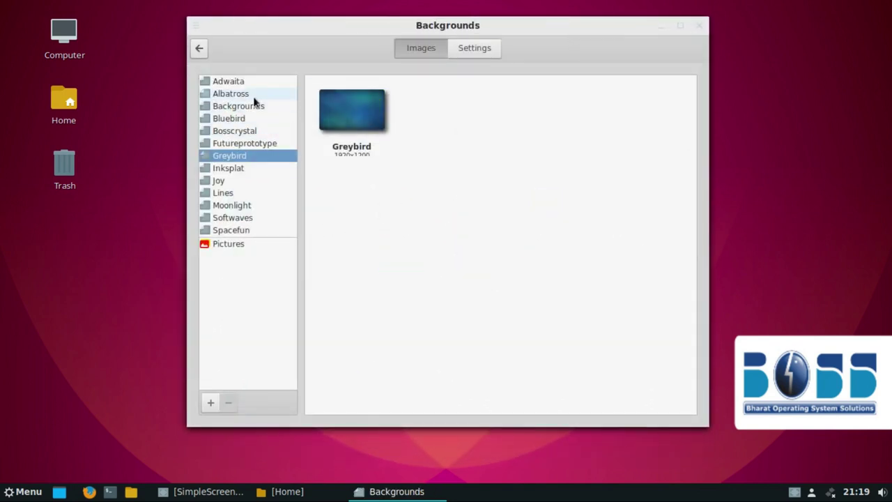
{"action": "left_click", "coordinate": [240, 82]}
{"action": "left_click", "coordinate": [233, 95]}
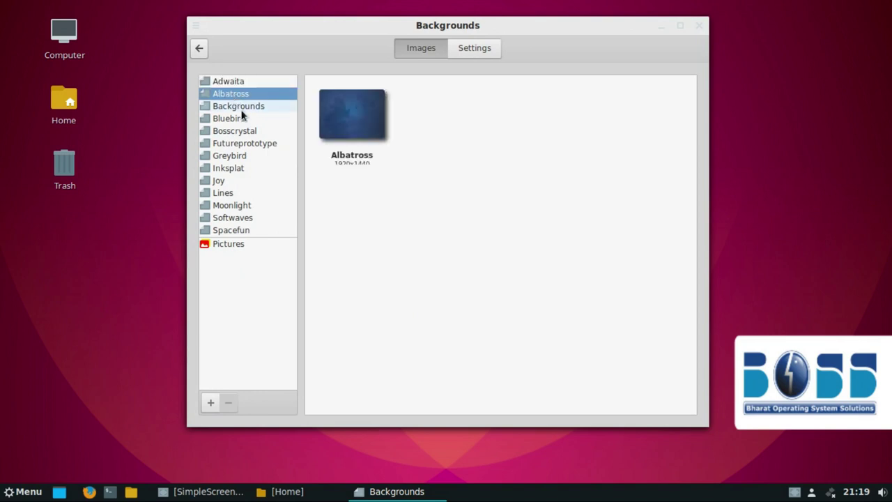
{"action": "left_click", "coordinate": [236, 105]}
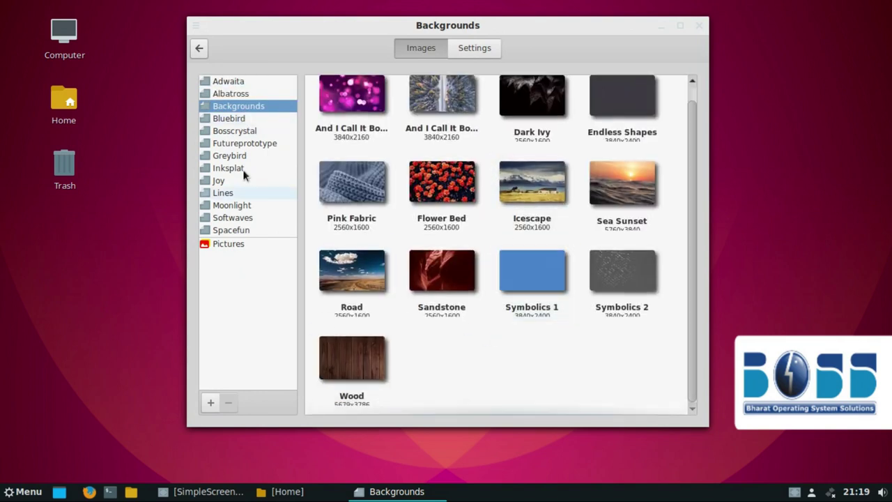
{"action": "left_click", "coordinate": [239, 116]}
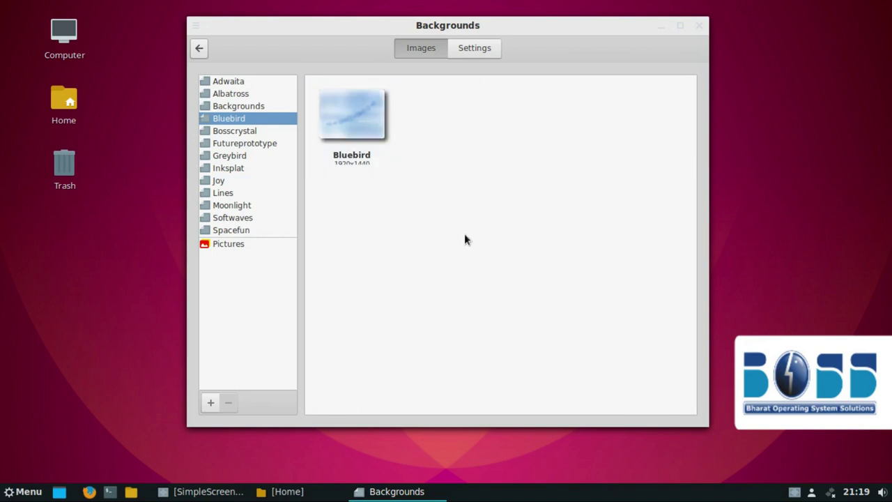
{"action": "left_click", "coordinate": [230, 246]}
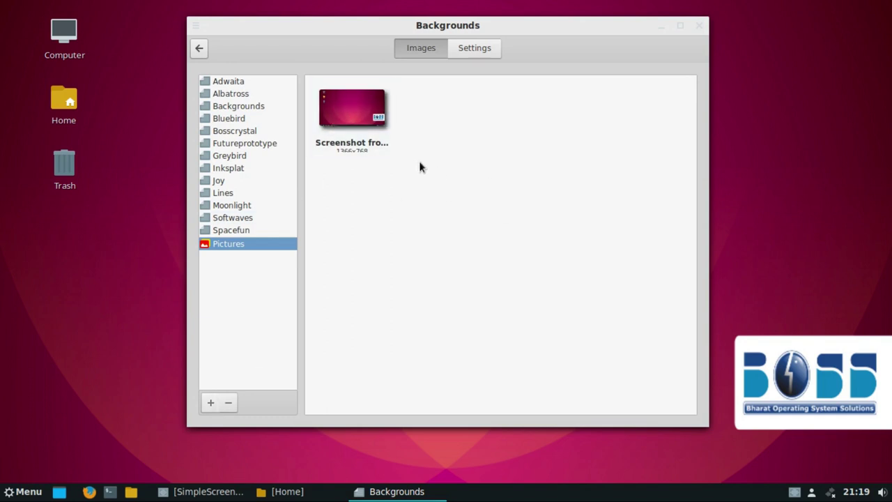
{"action": "left_click", "coordinate": [343, 106]}
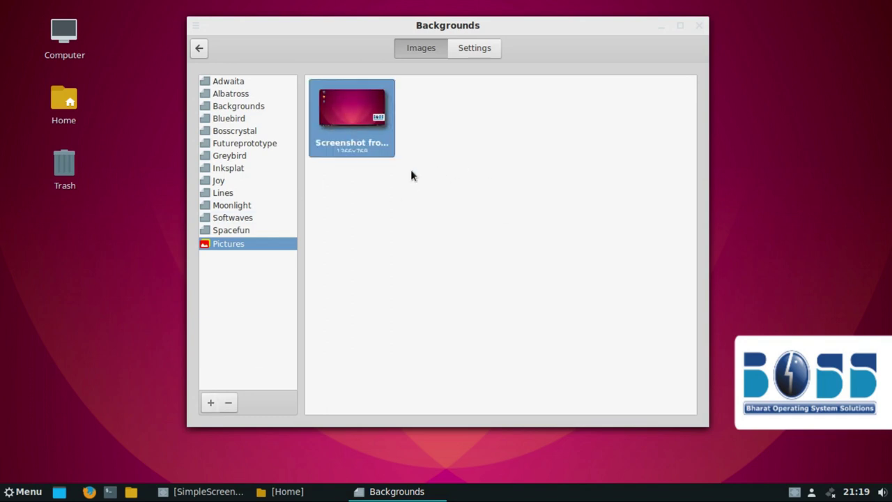
Look through the fonts offered for the default font in the Fonts settings, try size 6, and cancel the selection.
{"action": "left_click", "coordinate": [200, 45]}
{"action": "left_click", "coordinate": [391, 126]}
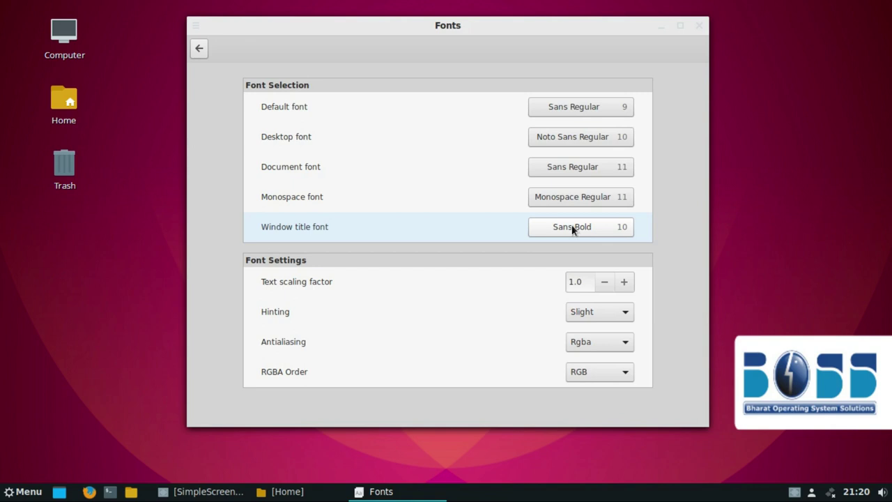
{"action": "left_click", "coordinate": [551, 109]}
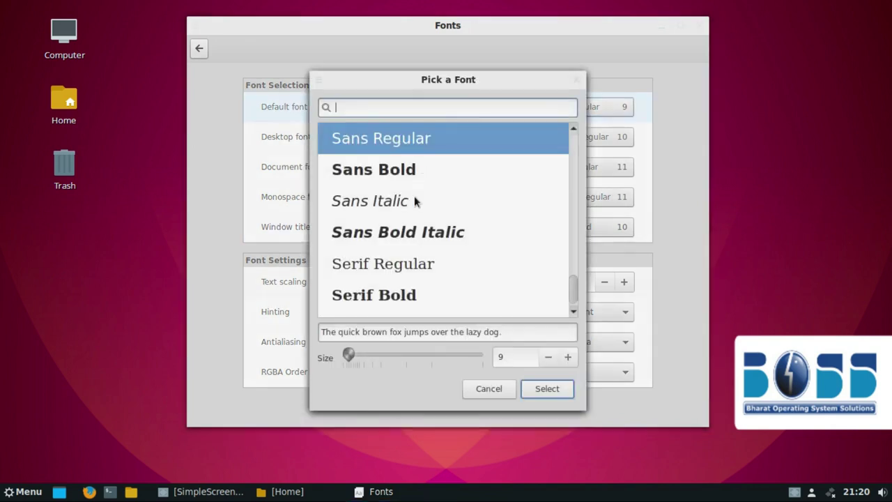
{"action": "scroll", "coordinate": [398, 238], "scroll_direction": "up", "scroll_amount": 3}
{"action": "scroll", "coordinate": [399, 240], "scroll_direction": "up", "scroll_amount": 5}
{"action": "scroll", "coordinate": [399, 240], "scroll_direction": "down", "scroll_amount": 10}
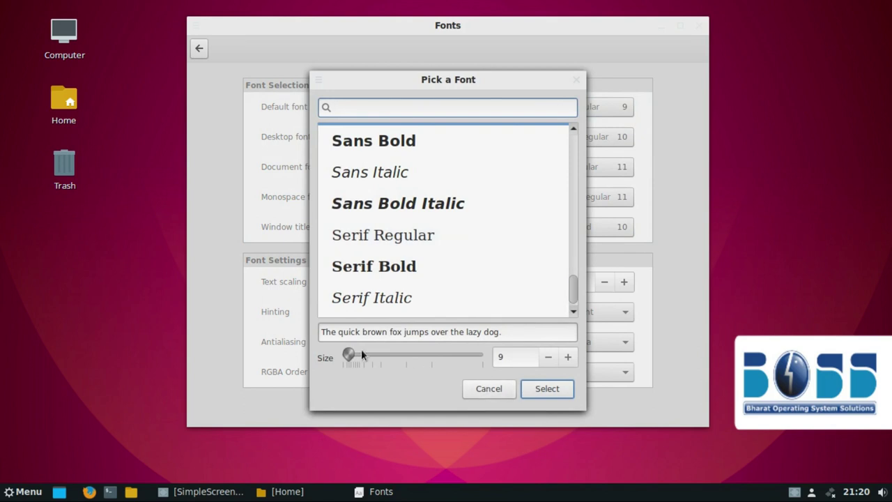
{"action": "left_click_drag", "start_coordinate": [349, 354], "coordinate": [371, 365]}
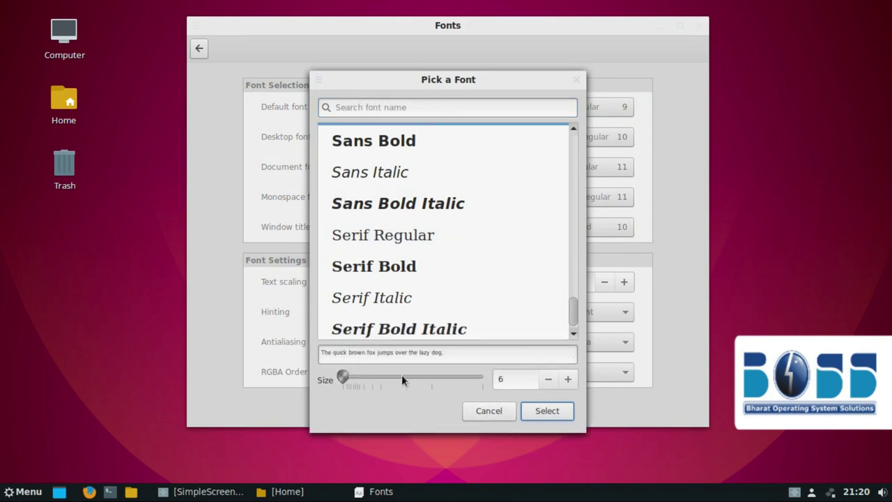
{"action": "left_click", "coordinate": [496, 412]}
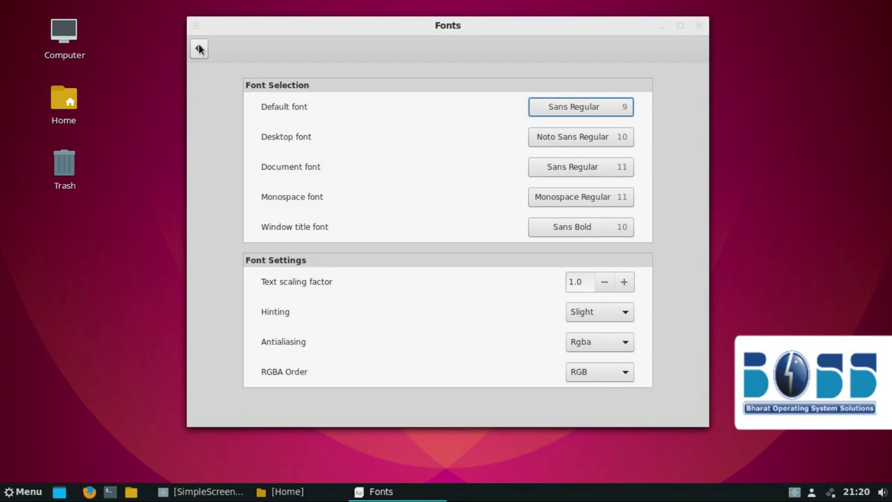
Return to the settings overview, look over the Hardware and Administration categories, and open the Keyboard shortcuts settings.
{"action": "left_click", "coordinate": [200, 49]}
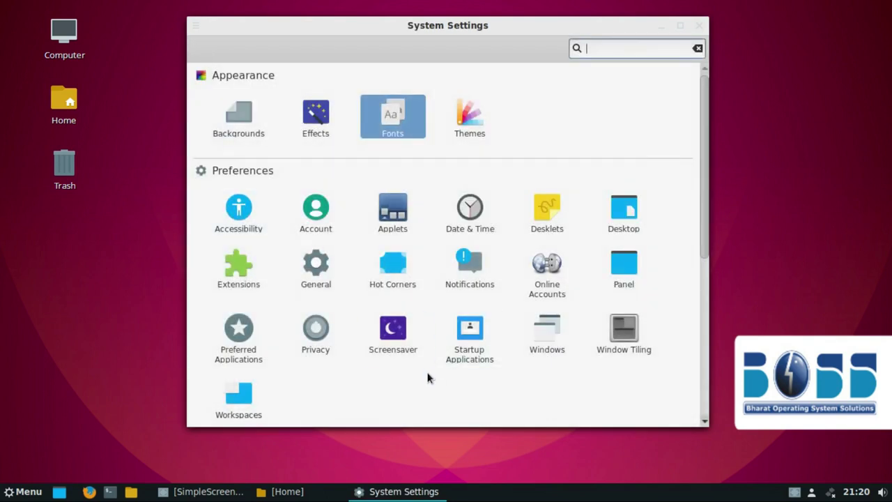
{"action": "scroll", "coordinate": [428, 375], "scroll_direction": "down", "scroll_amount": 5}
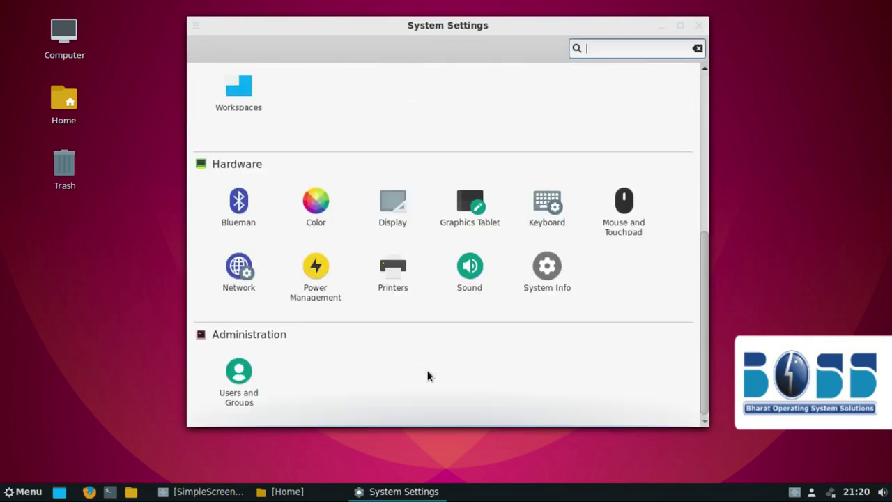
{"action": "scroll", "coordinate": [427, 376], "scroll_direction": "up", "scroll_amount": 3}
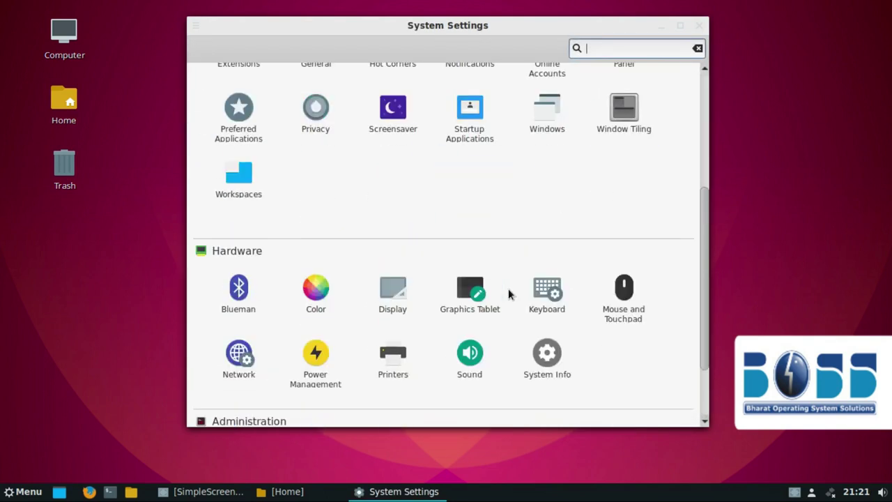
{"action": "left_click", "coordinate": [550, 290]}
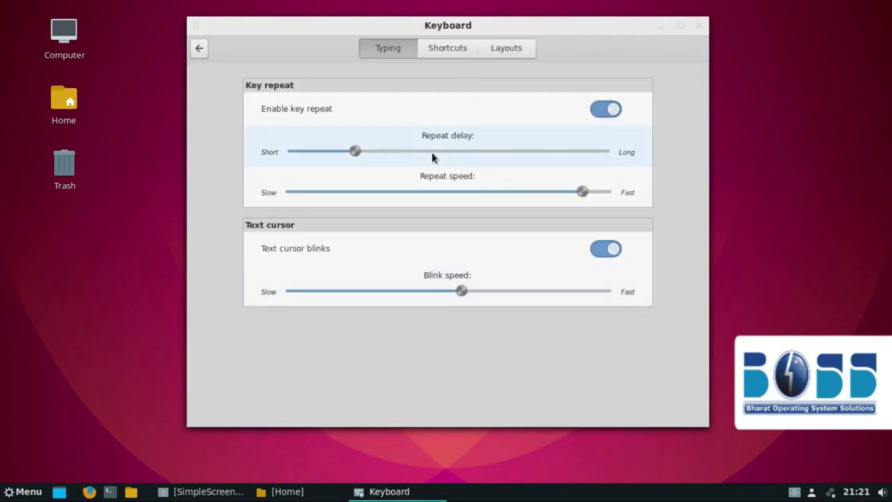
{"action": "left_click", "coordinate": [447, 48]}
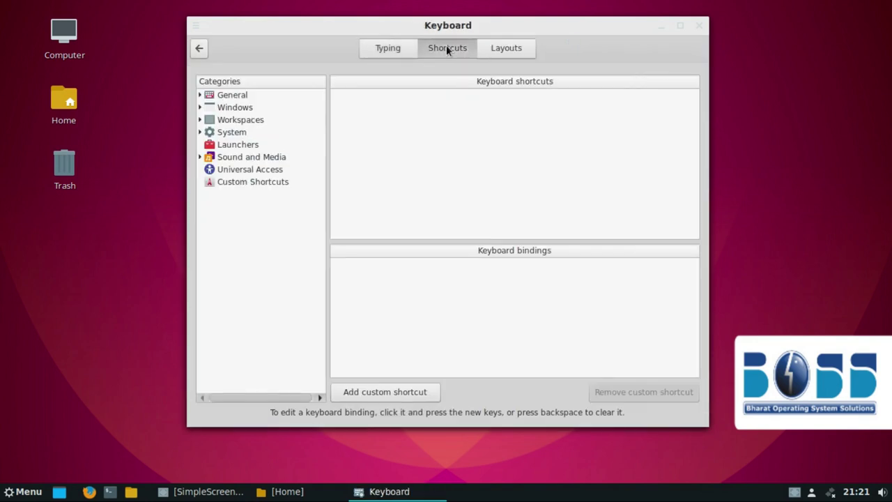
Inspect the key bindings of several General shortcuts, and look at the subcategories under Windows.
{"action": "left_click", "coordinate": [201, 97]}
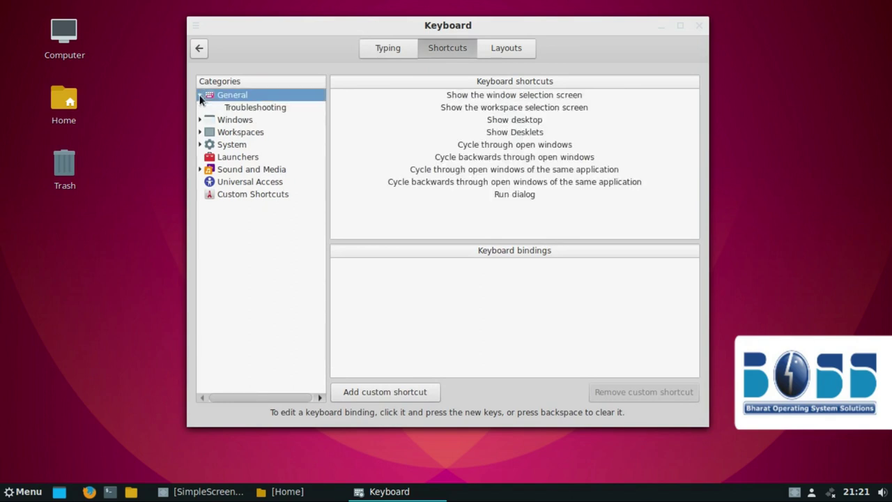
{"action": "left_click", "coordinate": [561, 95]}
{"action": "left_click", "coordinate": [530, 131]}
{"action": "left_click", "coordinate": [521, 170]}
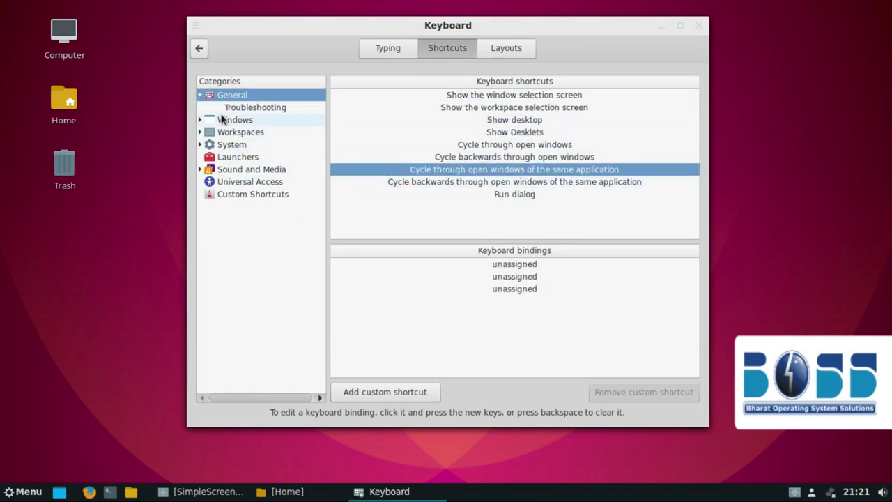
{"action": "left_click", "coordinate": [200, 95]}
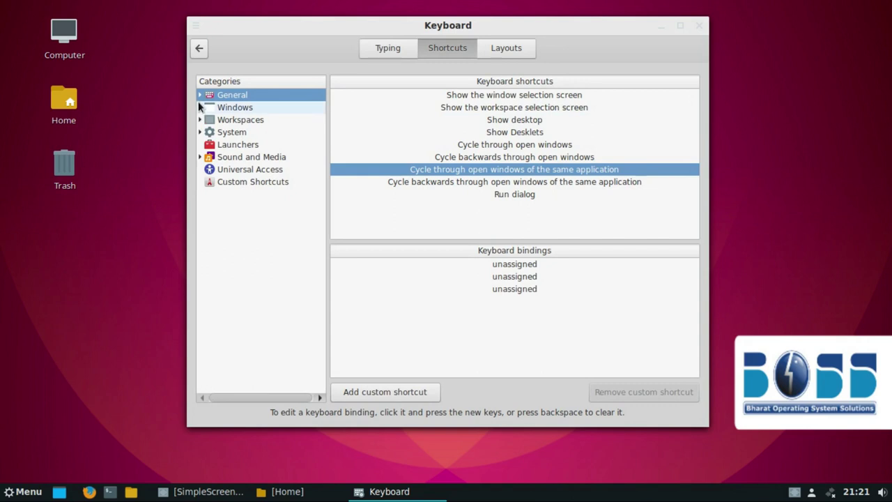
{"action": "left_click", "coordinate": [200, 106]}
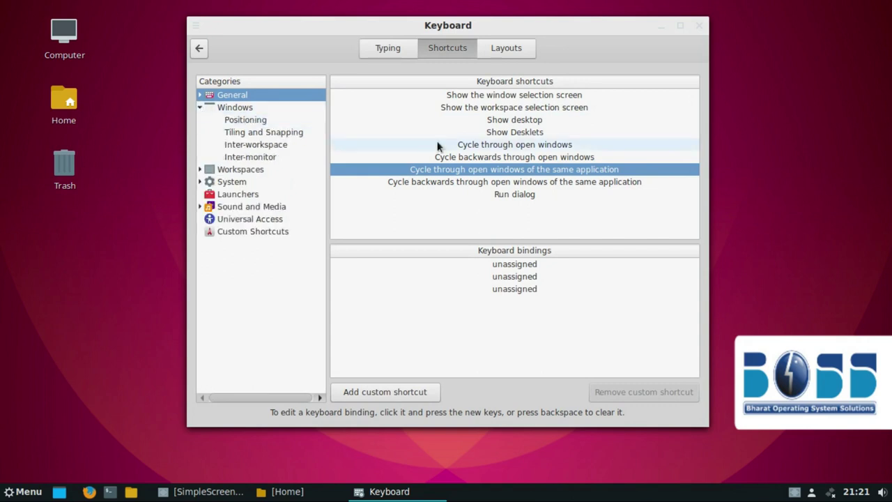
{"action": "left_click", "coordinate": [200, 108]}
Examine the key bindings of the System Hardware shortcuts, including display detection, screen brightness, touchpad and power statistics.
{"action": "left_click", "coordinate": [200, 132]}
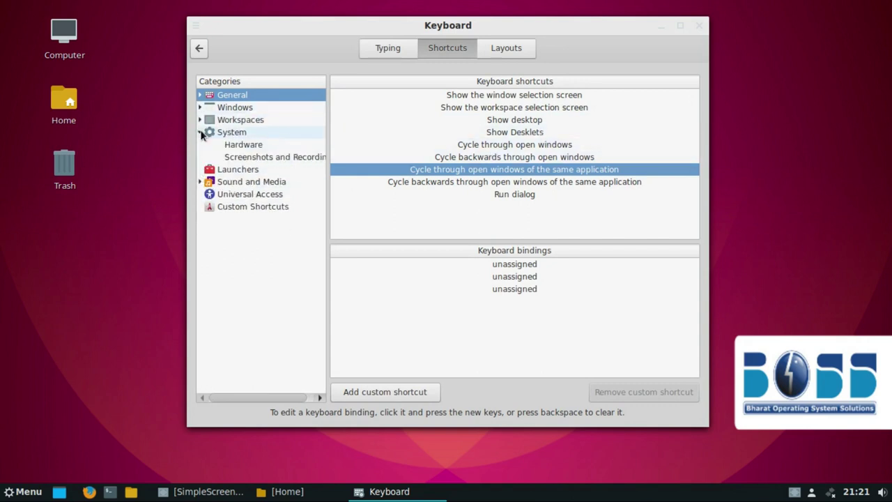
{"action": "left_click", "coordinate": [245, 146]}
{"action": "left_click", "coordinate": [523, 97]}
{"action": "left_click", "coordinate": [511, 135]}
{"action": "left_click", "coordinate": [518, 183]}
{"action": "left_click", "coordinate": [518, 231]}
{"action": "left_click", "coordinate": [518, 134]}
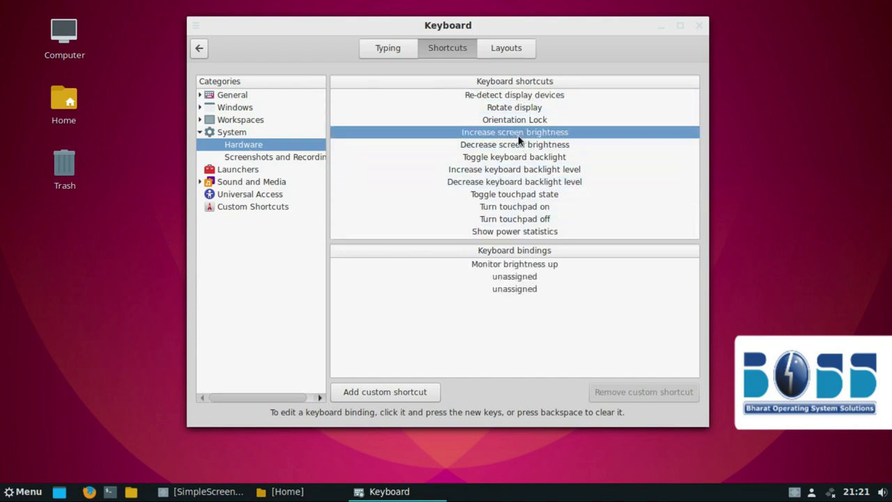
{"action": "left_click", "coordinate": [517, 145]}
{"action": "left_click", "coordinate": [517, 194]}
{"action": "left_click", "coordinate": [514, 219]}
{"action": "left_click", "coordinate": [516, 232]}
{"action": "left_click", "coordinate": [512, 145]}
Examine the key bindings of the Screenshots and Recording shortcuts for area, clipboard and window captures, and collapse the System category.
{"action": "left_click", "coordinate": [265, 157]}
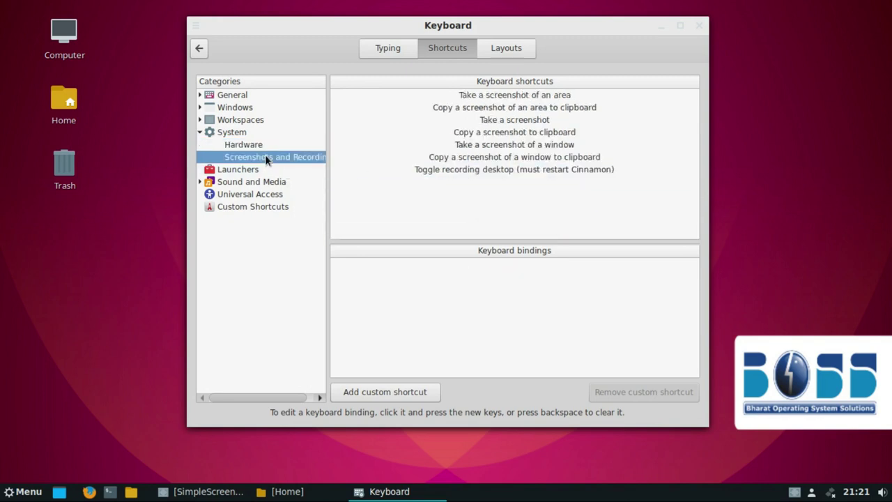
{"action": "left_click", "coordinate": [524, 95]}
{"action": "left_click", "coordinate": [524, 108]}
{"action": "left_click", "coordinate": [518, 132]}
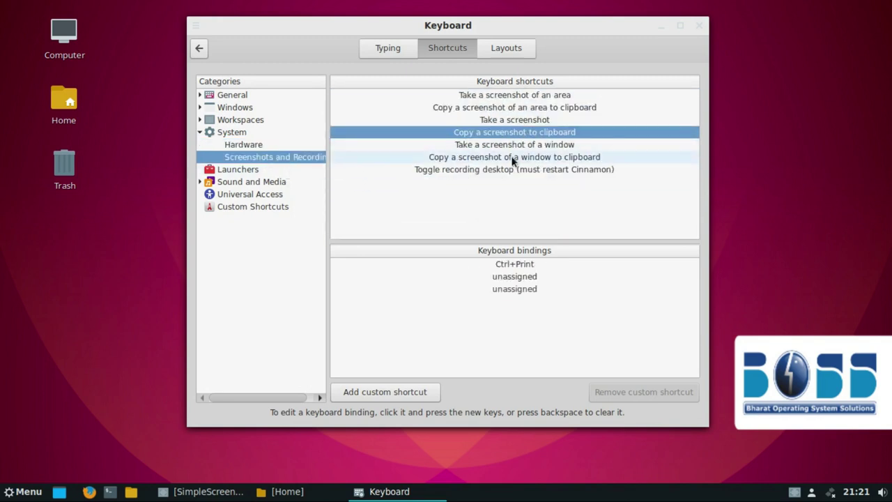
{"action": "left_click", "coordinate": [513, 157]}
{"action": "left_click", "coordinate": [202, 132]}
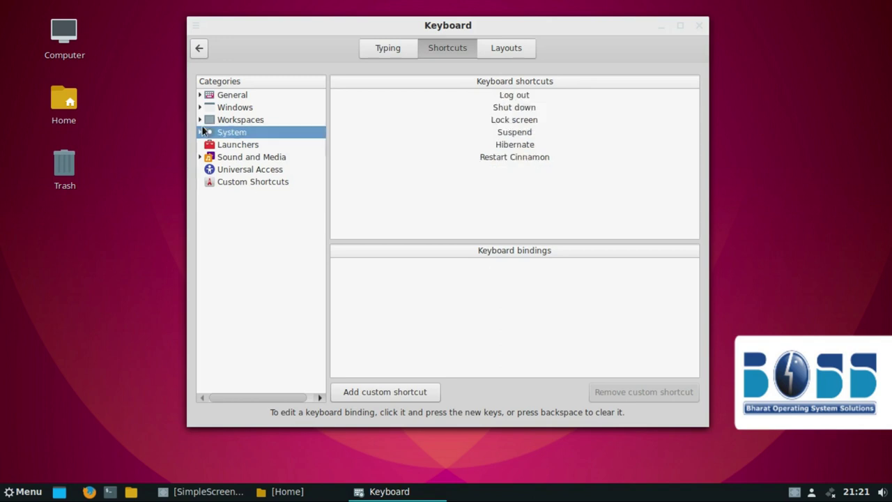
Examine the key bindings of the Windows Positioning shortcuts, from resizing and moving a window to sending it to the left edge.
{"action": "left_click", "coordinate": [200, 108]}
{"action": "left_click", "coordinate": [277, 120]}
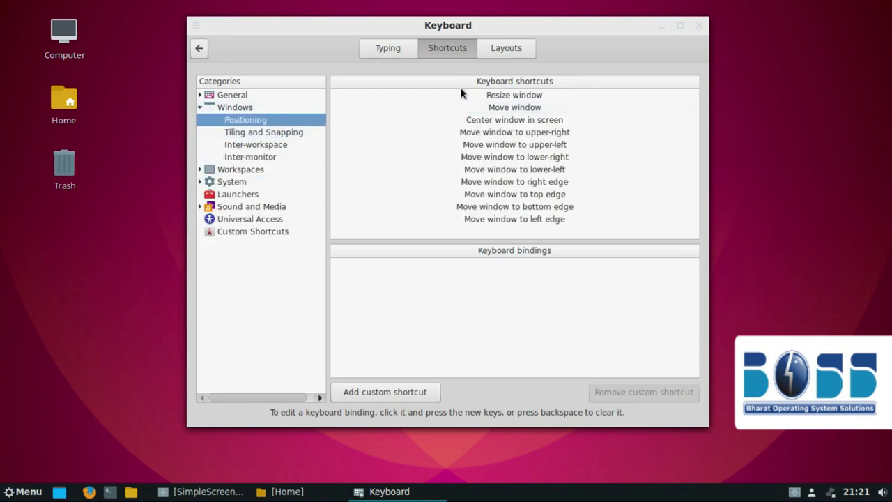
{"action": "left_click", "coordinate": [518, 95]}
{"action": "left_click", "coordinate": [524, 108]}
{"action": "left_click", "coordinate": [526, 145]}
{"action": "left_click", "coordinate": [522, 157]}
{"action": "left_click", "coordinate": [515, 205]}
{"action": "left_click", "coordinate": [517, 221]}
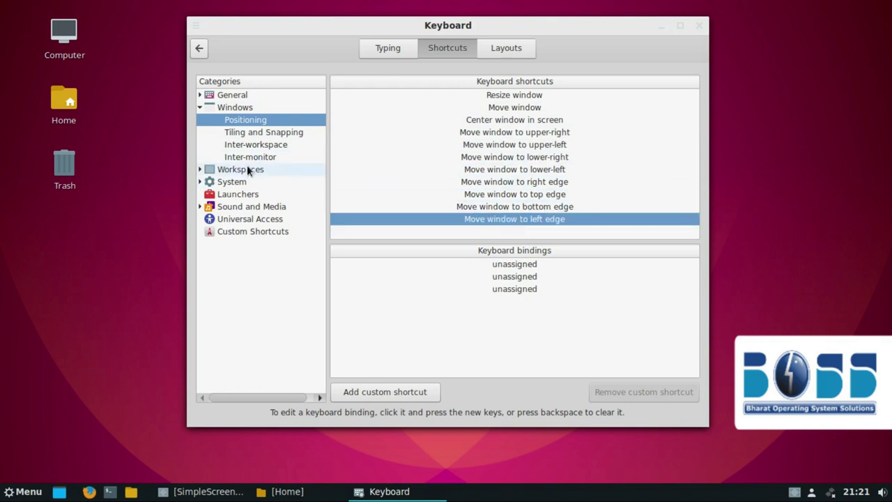
Check the key bindings for moving a window to the lower-left and upper-right, and open the keyboard layout settings.
{"action": "left_click", "coordinate": [515, 169]}
{"action": "left_click", "coordinate": [497, 132]}
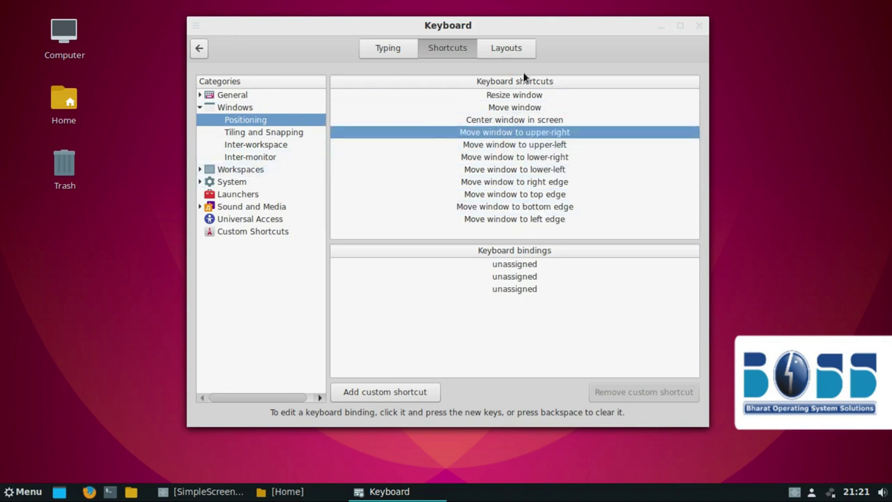
{"action": "left_click", "coordinate": [508, 49]}
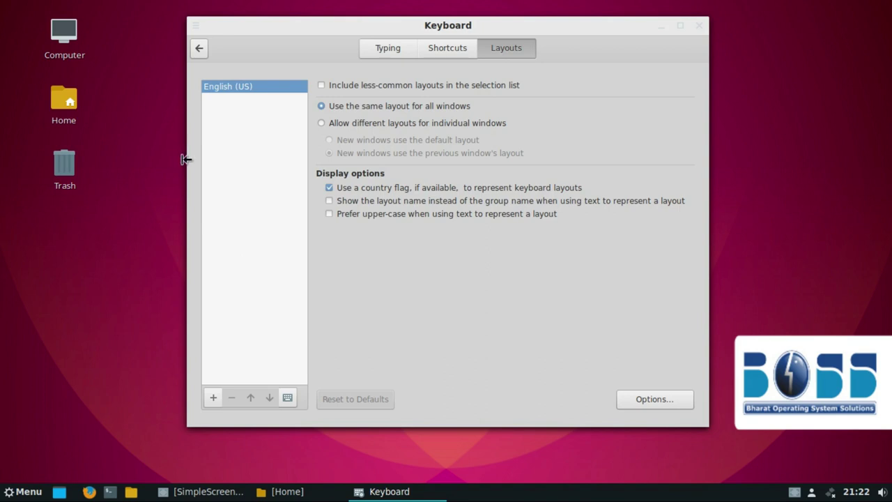
Find the Tamil input sources and add Tamil (Inscript) as a second keyboard layout.
{"action": "left_click", "coordinate": [212, 398]}
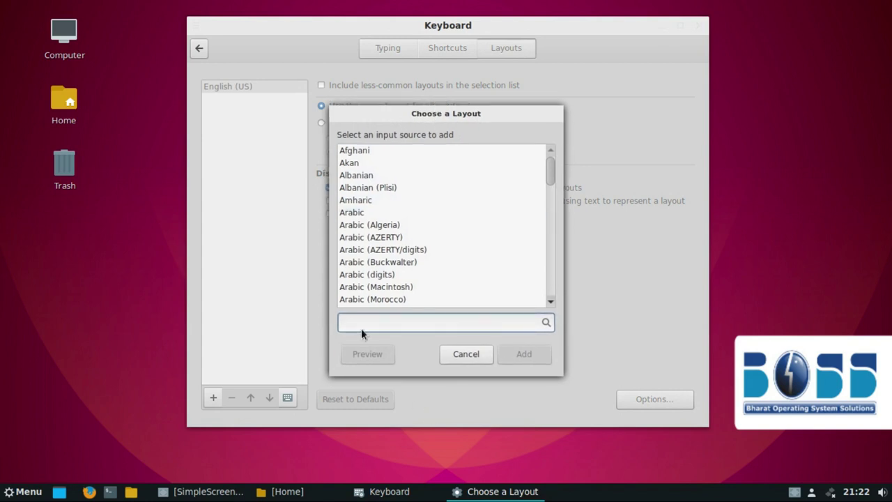
{"action": "type", "text": "tamil"}
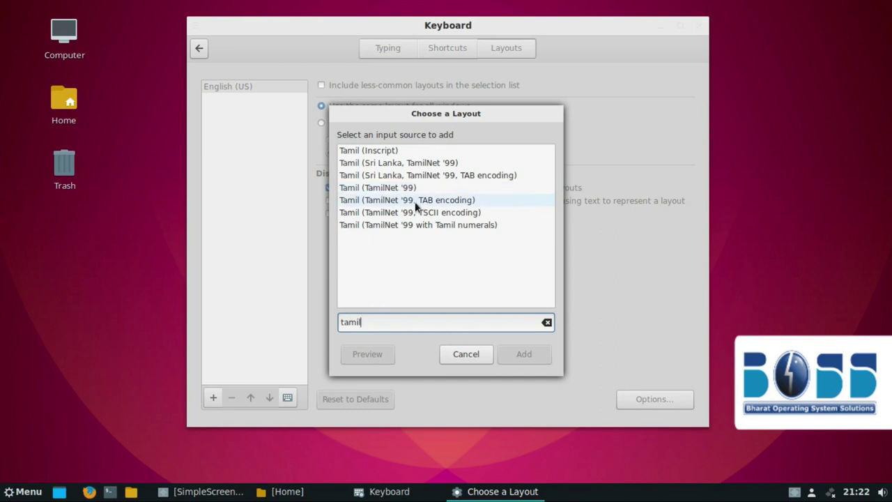
{"action": "left_click", "coordinate": [371, 151]}
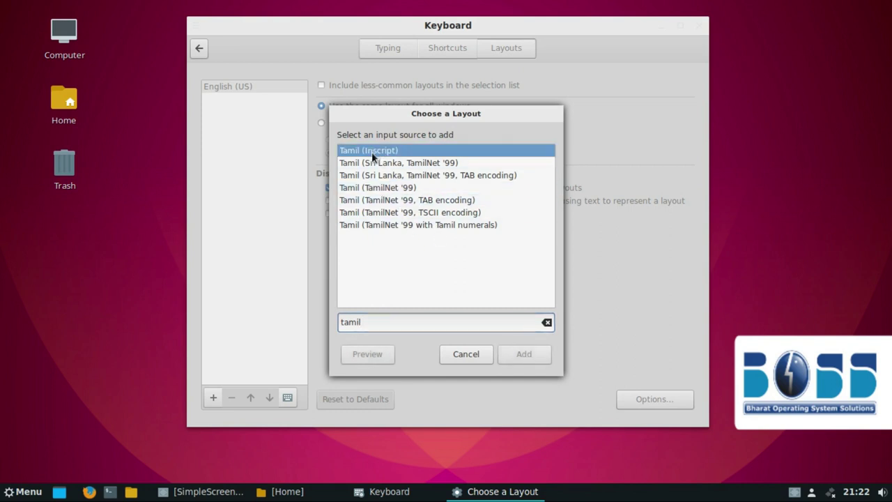
{"action": "left_click", "coordinate": [538, 355]}
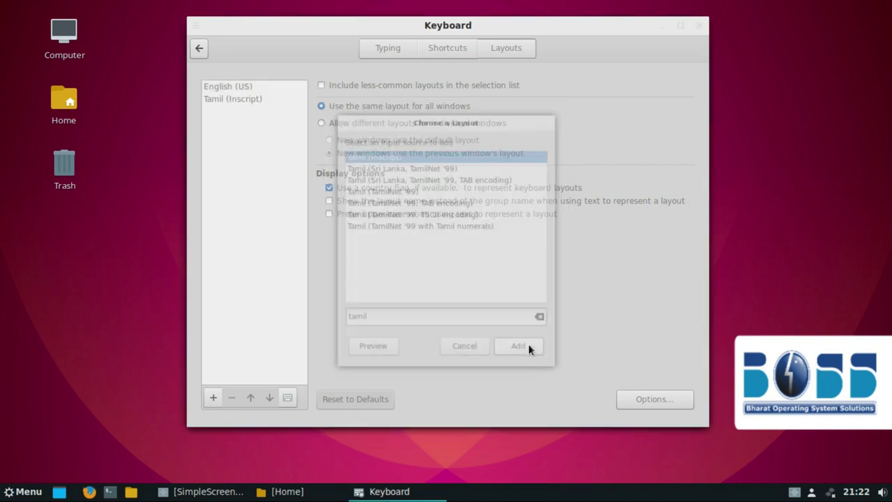
{"action": "left_click", "coordinate": [258, 97]}
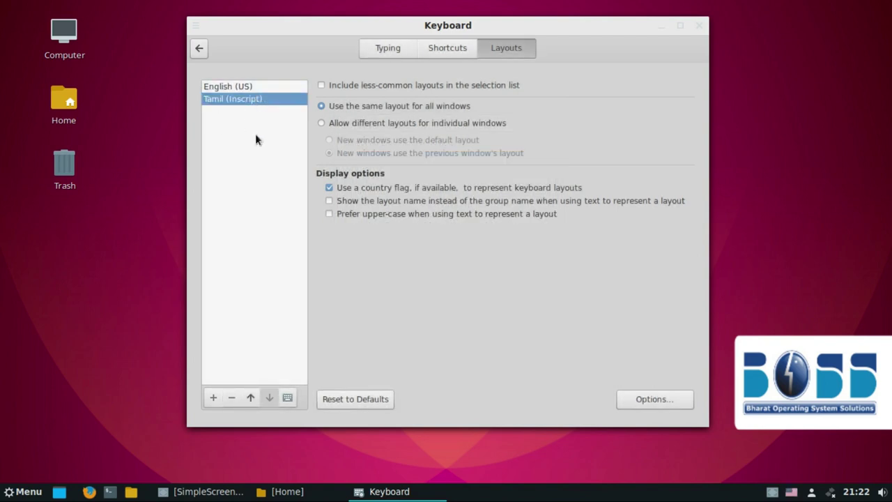
Switch the active keyboard layout to Tamil (Inscript) and back to English (US).
{"action": "left_click", "coordinate": [791, 491]}
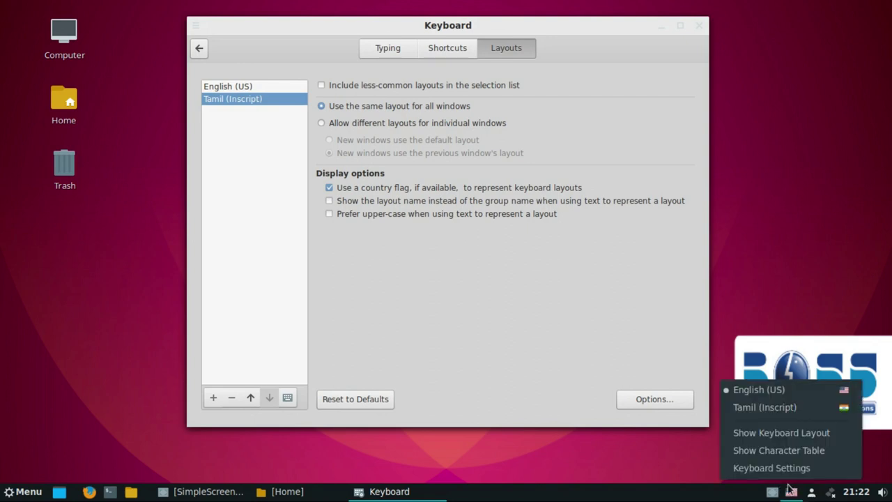
{"action": "left_click", "coordinate": [766, 408]}
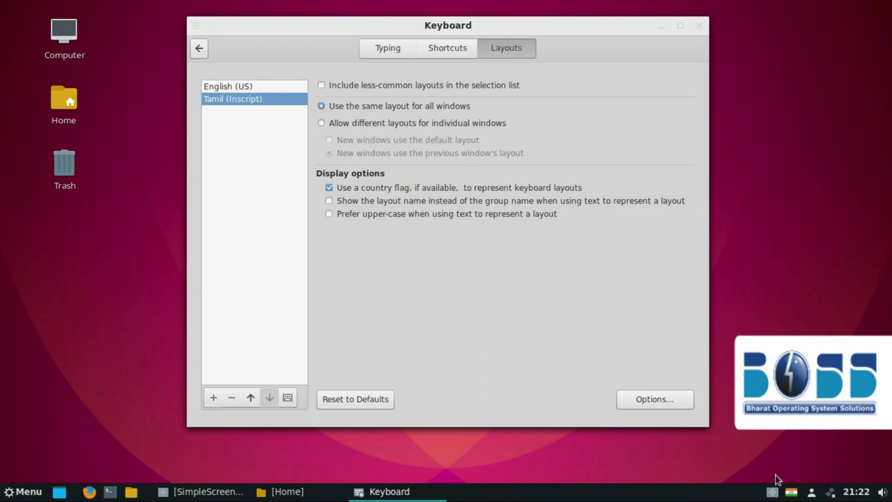
{"action": "left_click", "coordinate": [791, 491]}
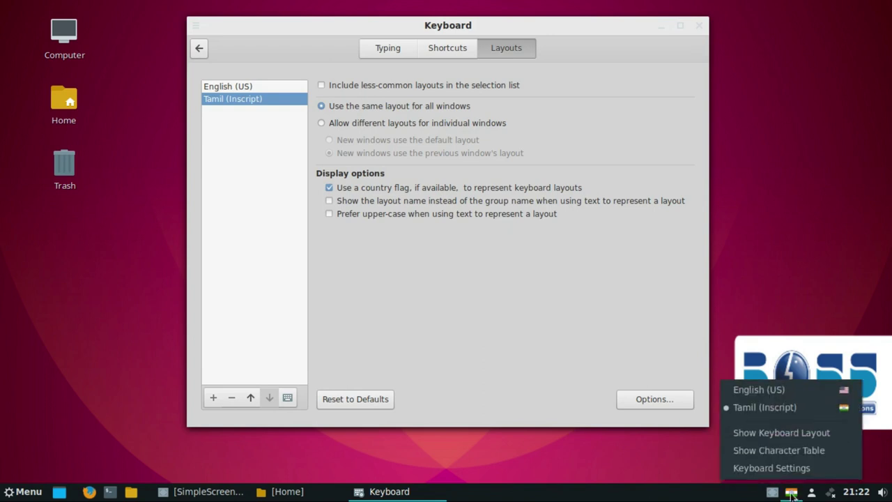
{"action": "left_click", "coordinate": [777, 394]}
Close the keyboard settings and the minimized Home folder window to clear the desktop.
{"action": "left_click", "coordinate": [699, 24]}
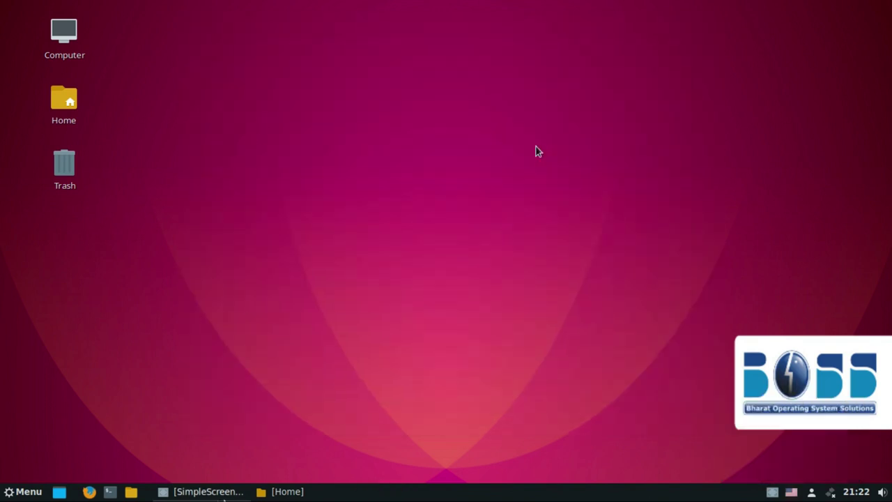
{"action": "left_click", "coordinate": [288, 491]}
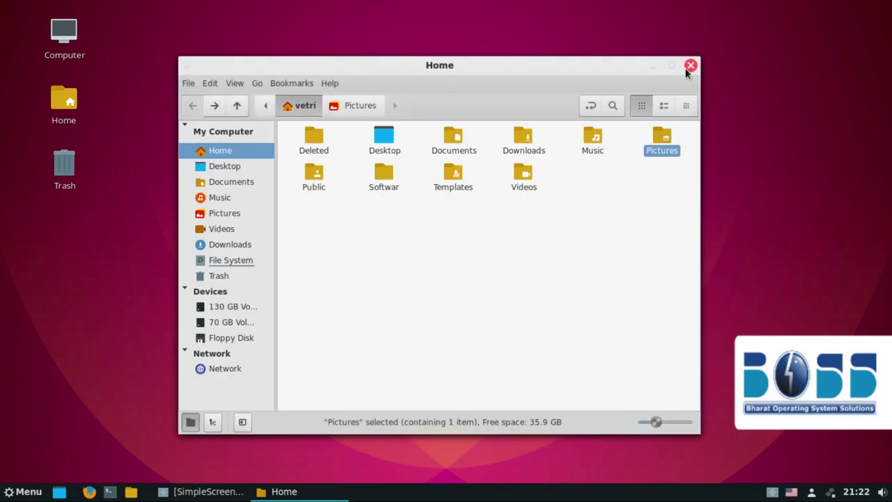
{"action": "left_click", "coordinate": [688, 67]}
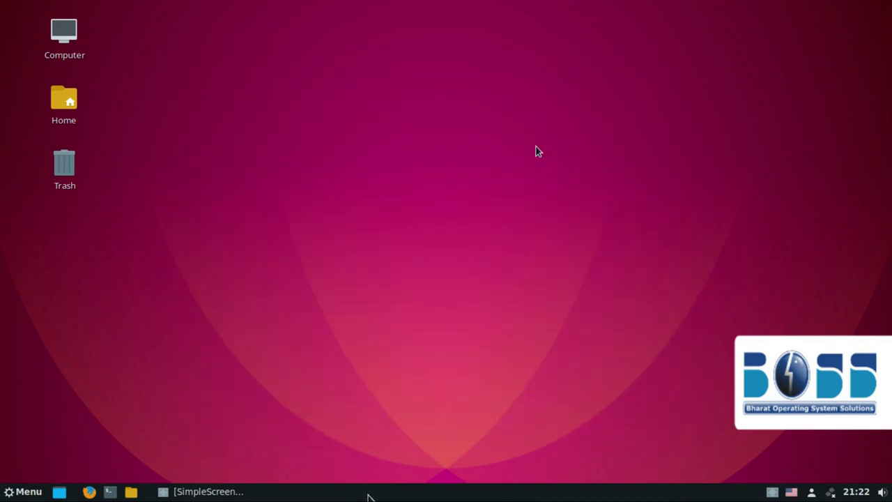
Open the panel settings and set the desktop panel's auto-hide behaviour to Auto hide panel.
{"action": "right_click", "coordinate": [369, 495]}
{"action": "left_click", "coordinate": [354, 361]}
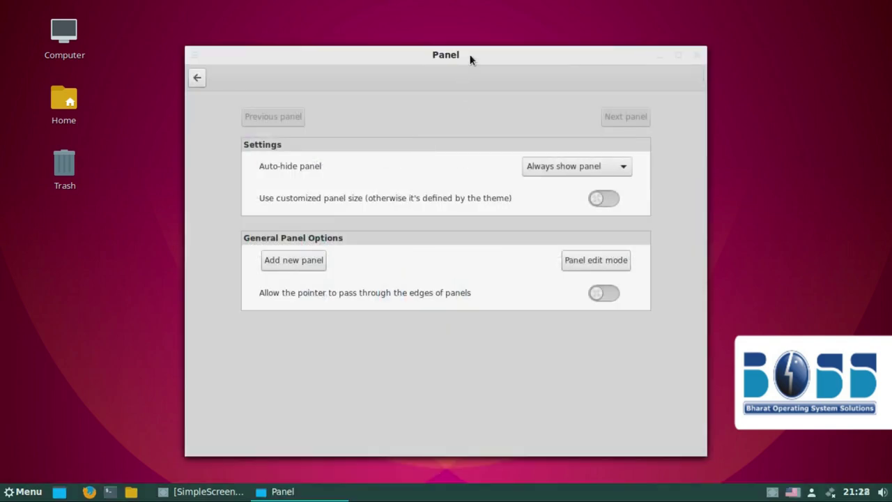
{"action": "left_click_drag", "start_coordinate": [469, 58], "coordinate": [471, 49]}
{"action": "left_click", "coordinate": [547, 159]}
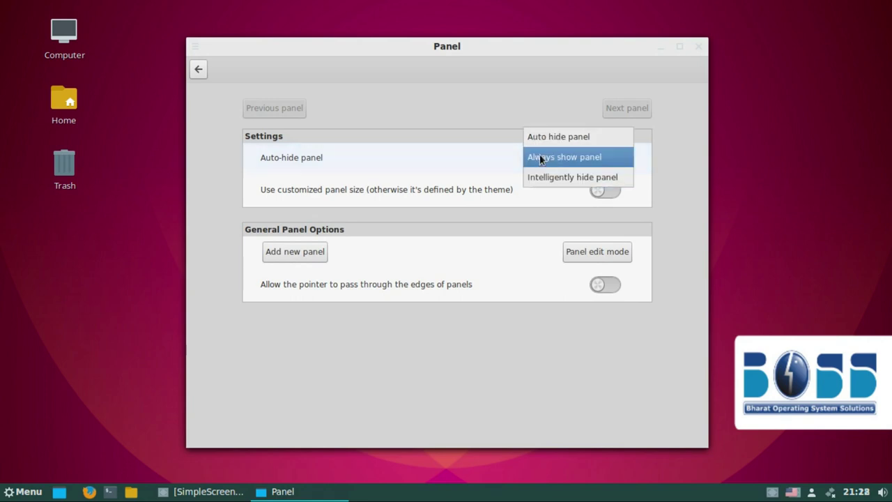
{"action": "left_click", "coordinate": [543, 137]}
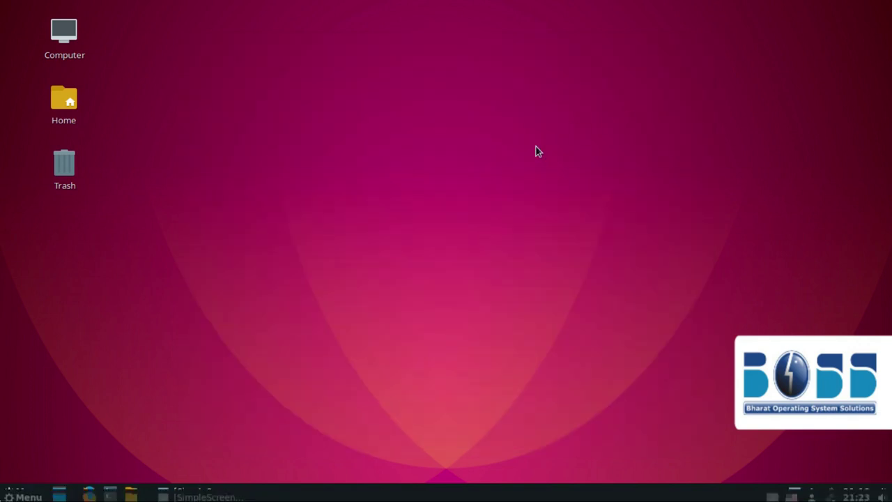
Look through the application categories in the main menu, including Graphics.
{"action": "key", "text": "super"}
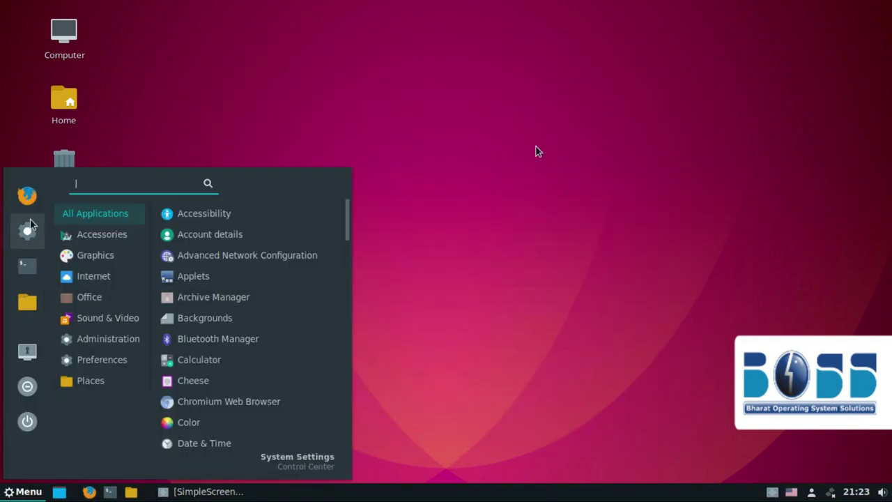
{"action": "mouse_move", "coordinate": [100, 258]}
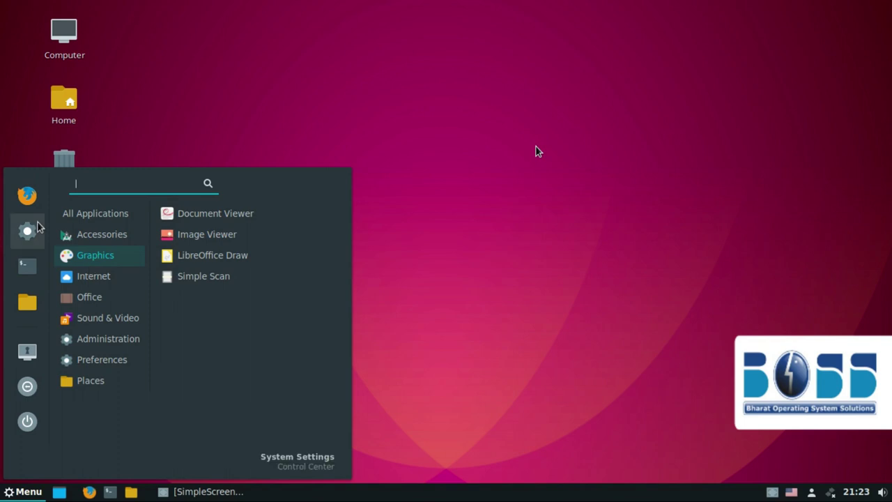
{"action": "mouse_move", "coordinate": [116, 353]}
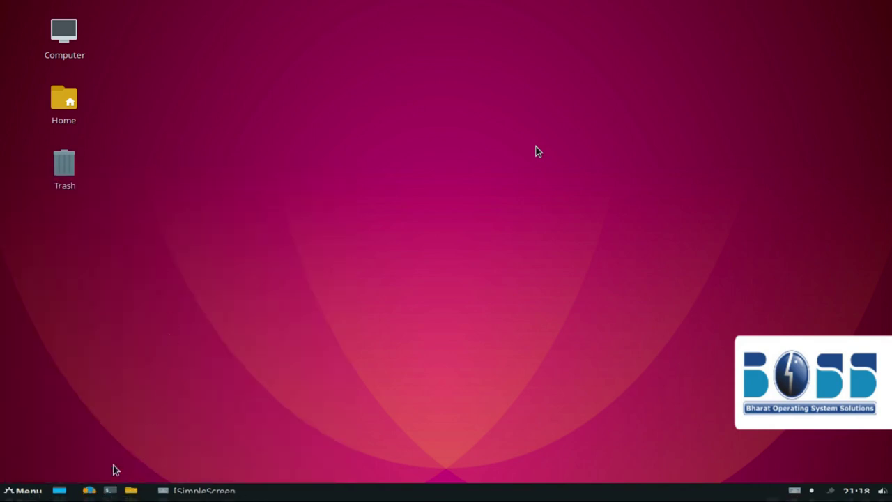
Open a terminal and run sudo apt-get install xfburn.
{"action": "left_click", "coordinate": [110, 491]}
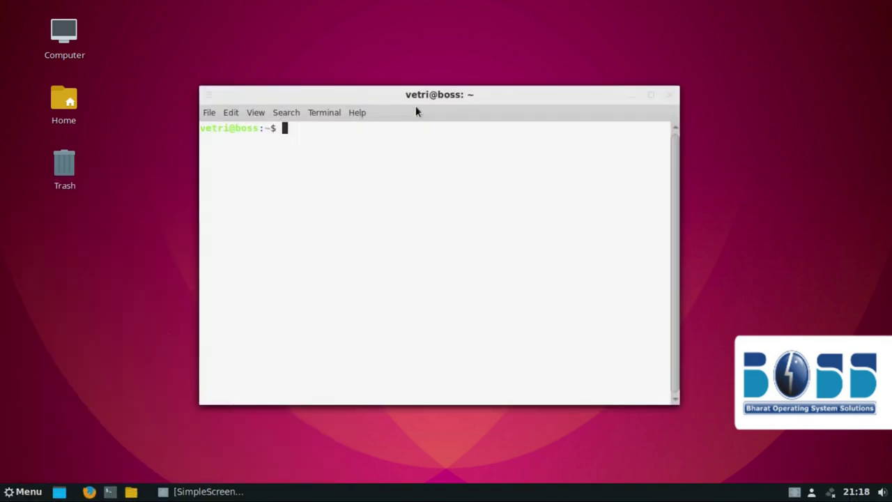
{"action": "left_click_drag", "start_coordinate": [451, 98], "coordinate": [443, 60]}
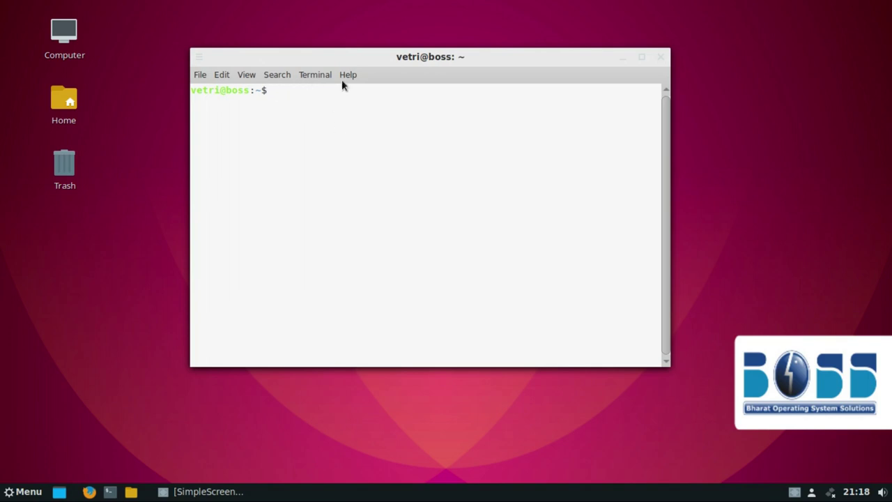
{"action": "left_click_drag", "start_coordinate": [341, 56], "coordinate": [340, 39]}
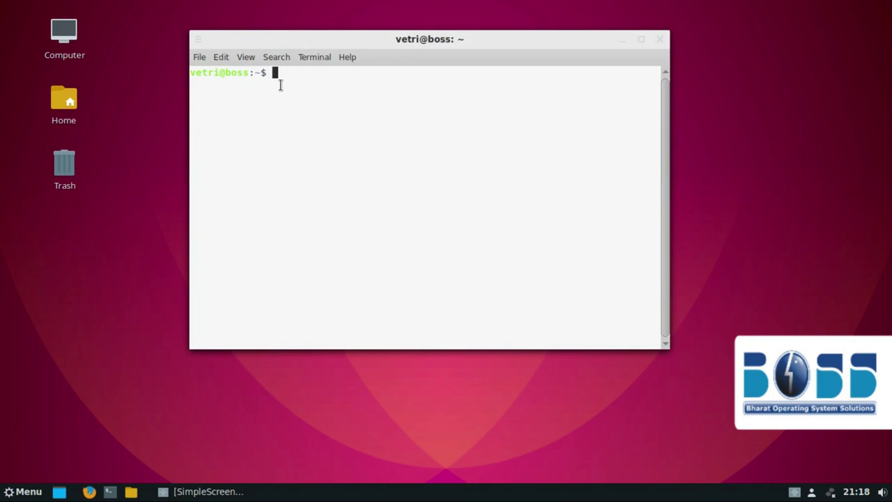
{"action": "type", "text": "sudo "}
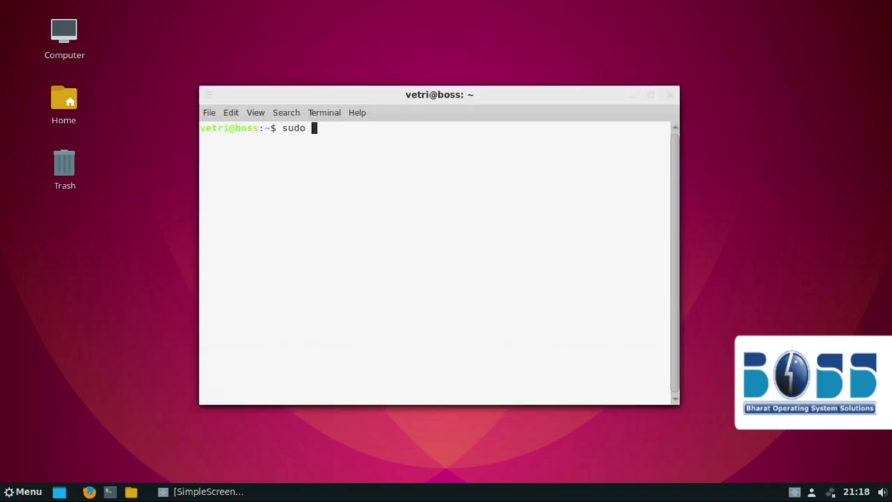
{"action": "type", "text": "apt-get instal"}
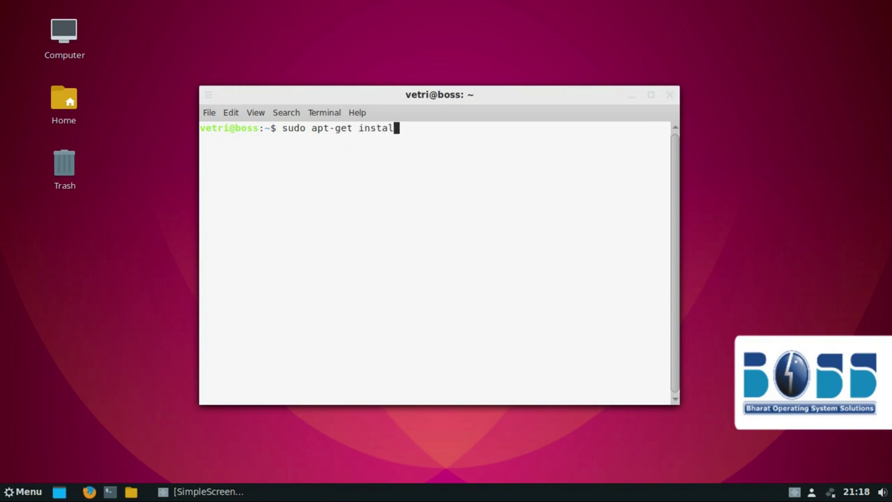
{"action": "type", "text": "l xfburn"}
{"action": "key", "text": "Return"}
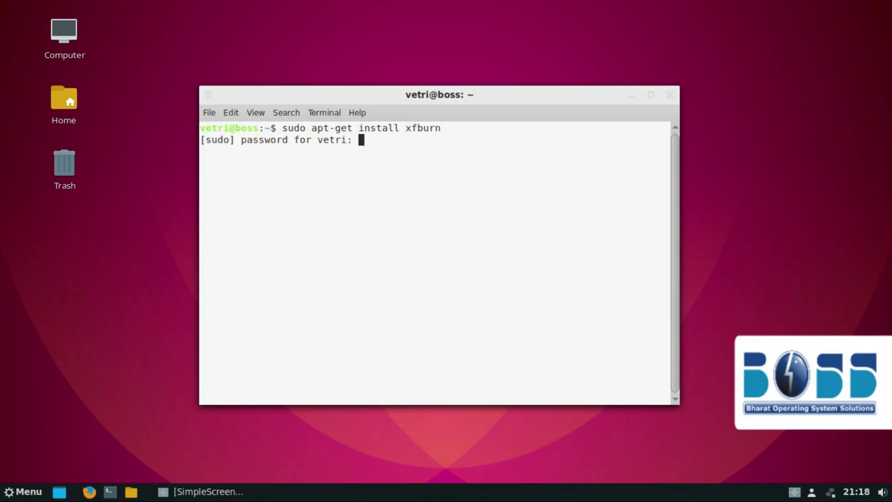
Authorize the xfburn installation with the account password, accept the additional packages with y, and close the terminal once it finishes.
{"action": "key", "text": "Return"}
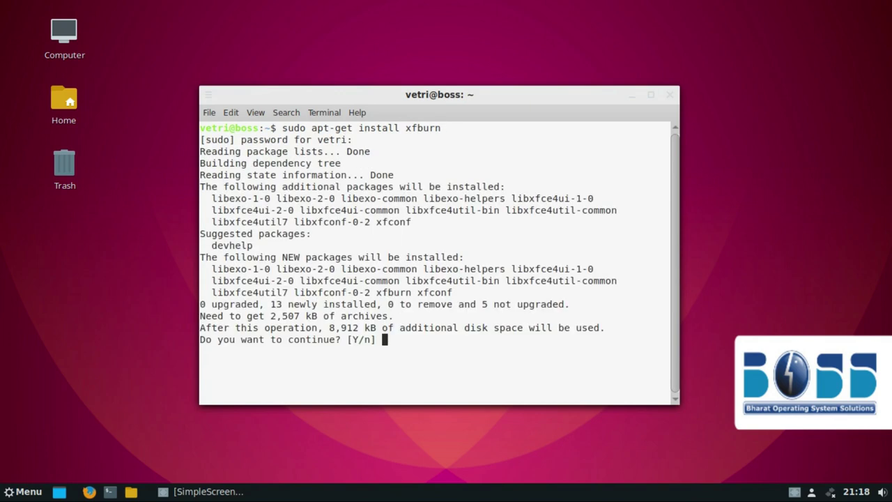
{"action": "type", "text": "y"}
{"action": "key", "text": "Return"}
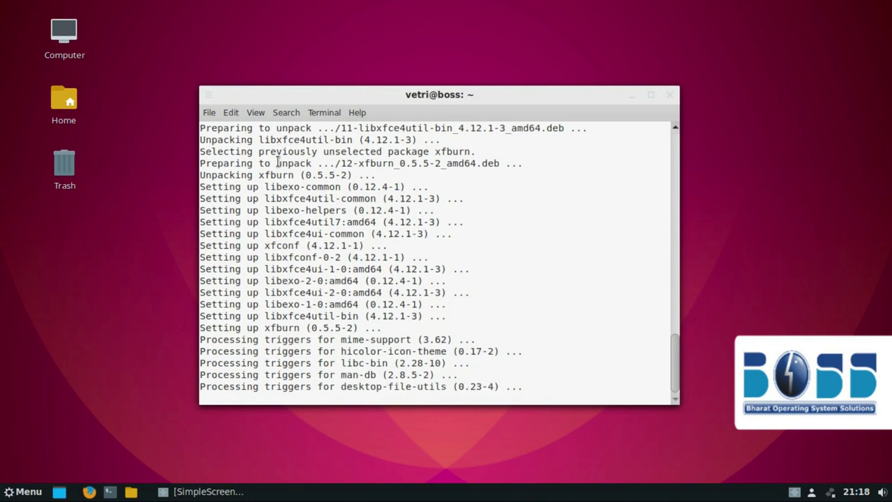
{"action": "left_click", "coordinate": [669, 94]}
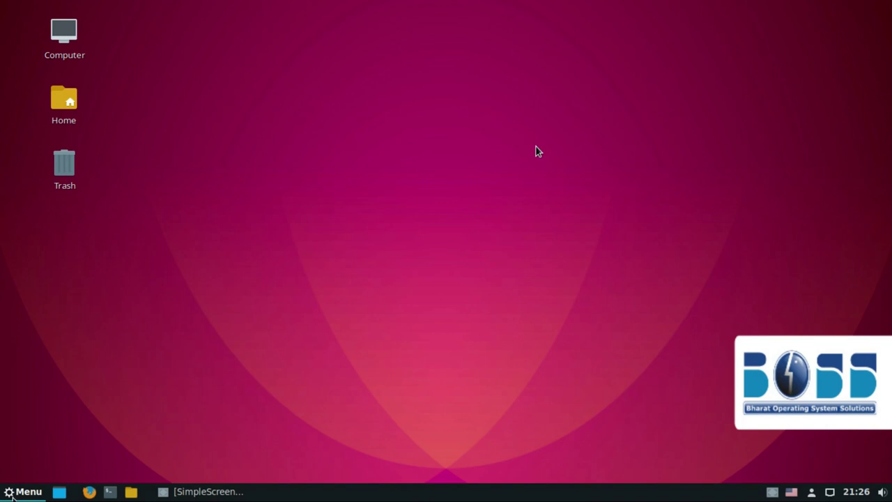
Launch Xfburn from the Sound & Video applications, look over its welcome options, and close it.
{"action": "key", "text": "super"}
{"action": "mouse_move", "coordinate": [110, 319]}
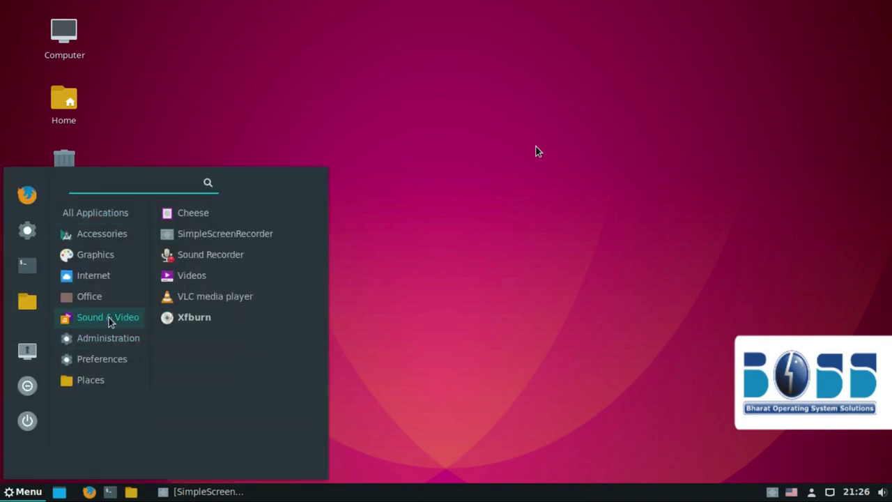
{"action": "left_click", "coordinate": [199, 315]}
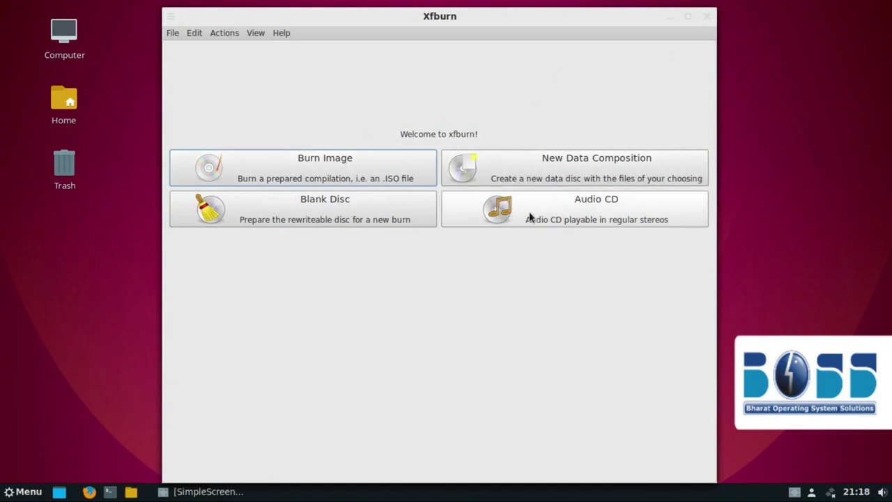
{"action": "left_click", "coordinate": [706, 17]}
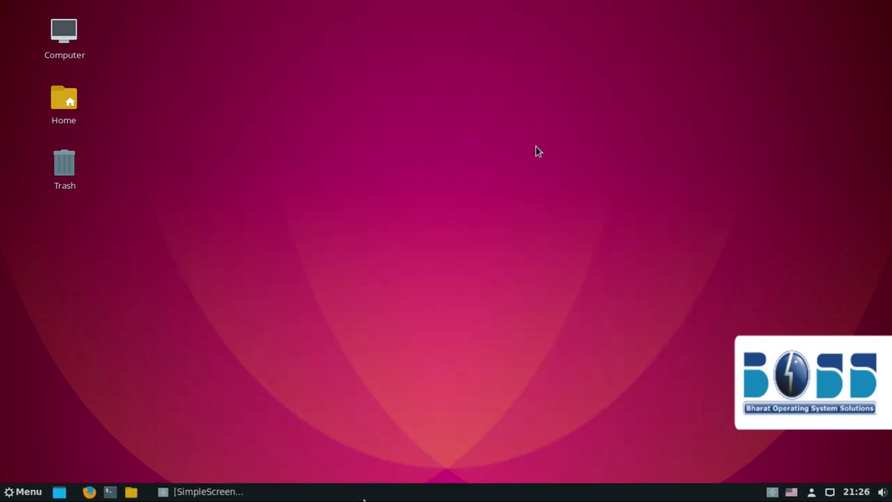
Open a new terminal and refresh the package lists with sudo apt-get update, authorizing it with the account password.
{"action": "right_click", "coordinate": [363, 494]}
{"action": "left_click", "coordinate": [110, 491]}
{"action": "left_click_drag", "start_coordinate": [442, 90], "coordinate": [440, 67]}
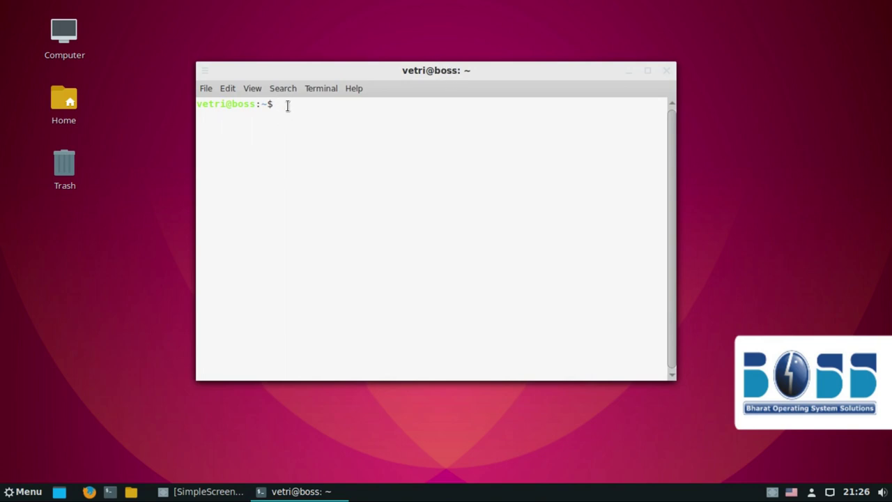
{"action": "type", "text": "sudo apt-get update"}
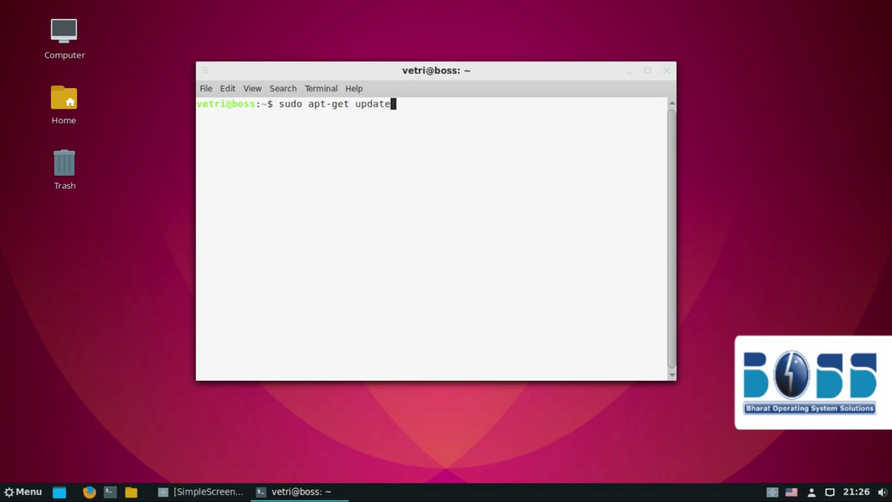
{"action": "key", "text": "Return"}
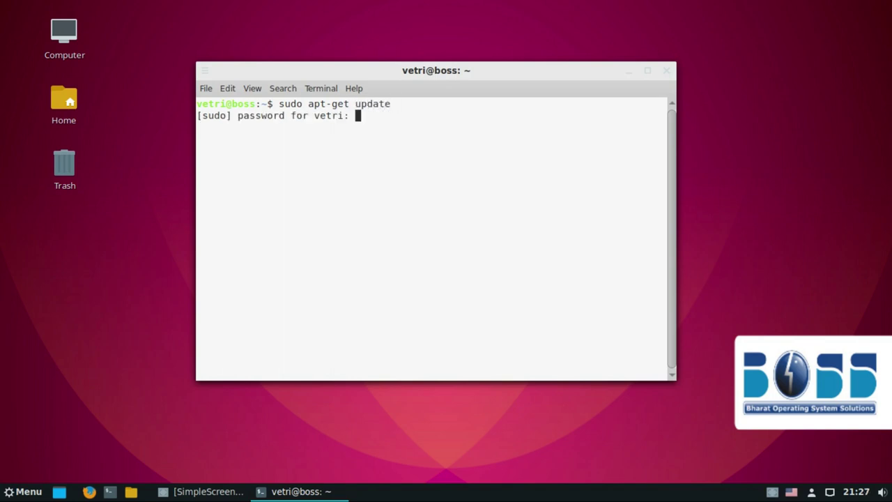
{"action": "key", "text": "Return"}
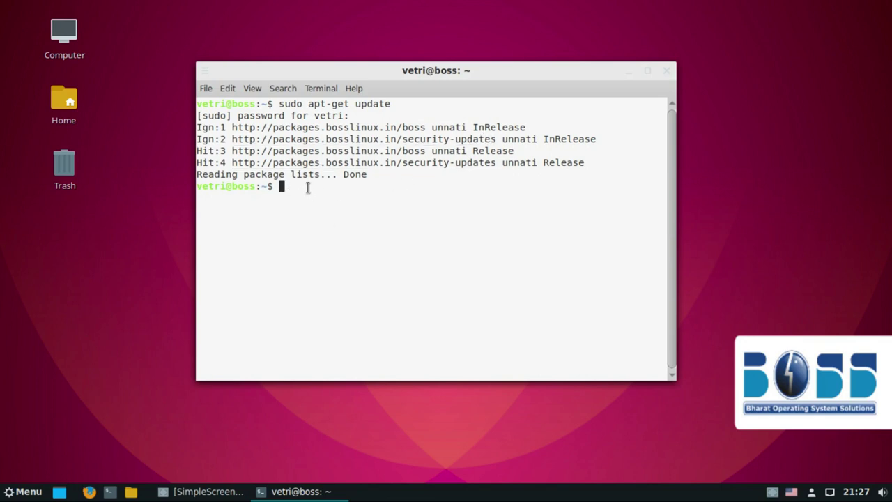
Upgrade the installed packages with sudo apt-get upgrade.
{"action": "type", "text": "sudo apt-fget"}
{"action": "key", "text": "BackSpace"}
{"action": "key", "text": "BackSpace"}
{"action": "key", "text": "BackSpace"}
{"action": "key", "text": "BackSpace"}
{"action": "type", "text": "get upgrade"}
{"action": "key", "text": "Return"}
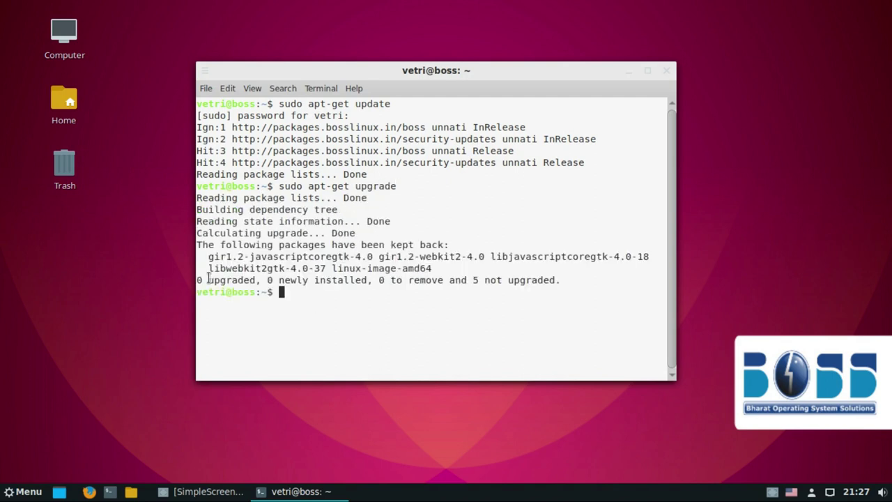
Review the upgrade summary, highlight the apt-get update and apt-get upgrade commands in the output, and close the terminal.
{"action": "left_click_drag", "start_coordinate": [201, 281], "coordinate": [402, 282]}
{"action": "left_click", "coordinate": [584, 271]}
{"action": "triple_click", "coordinate": [523, 278]}
{"action": "left_click", "coordinate": [390, 276]}
{"action": "left_click_drag", "start_coordinate": [282, 105], "coordinate": [388, 103]}
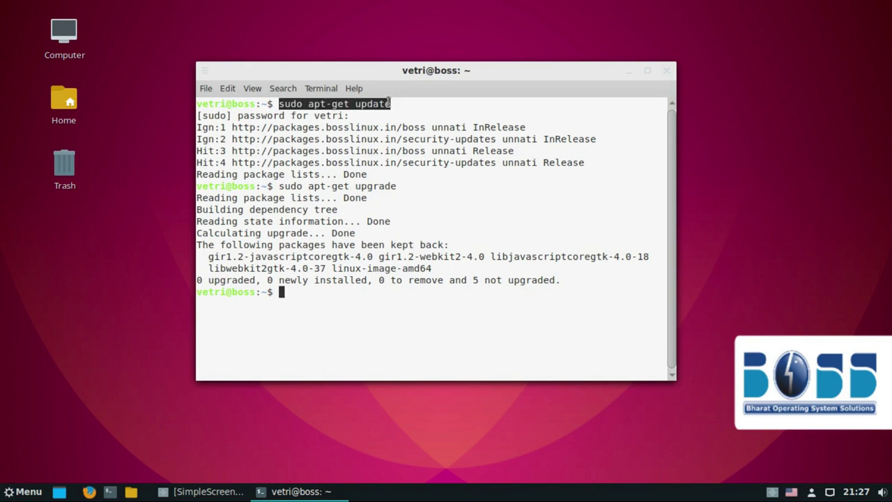
{"action": "left_click_drag", "start_coordinate": [279, 186], "coordinate": [397, 186]}
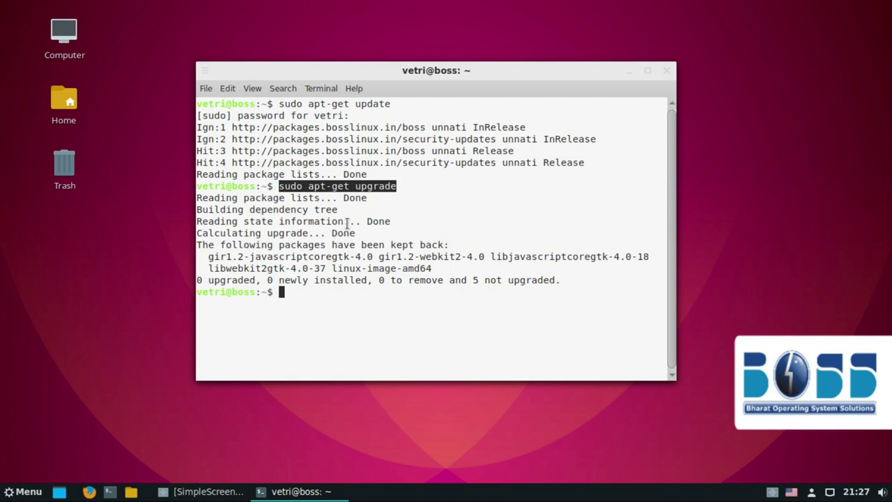
{"action": "left_click", "coordinate": [667, 71]}
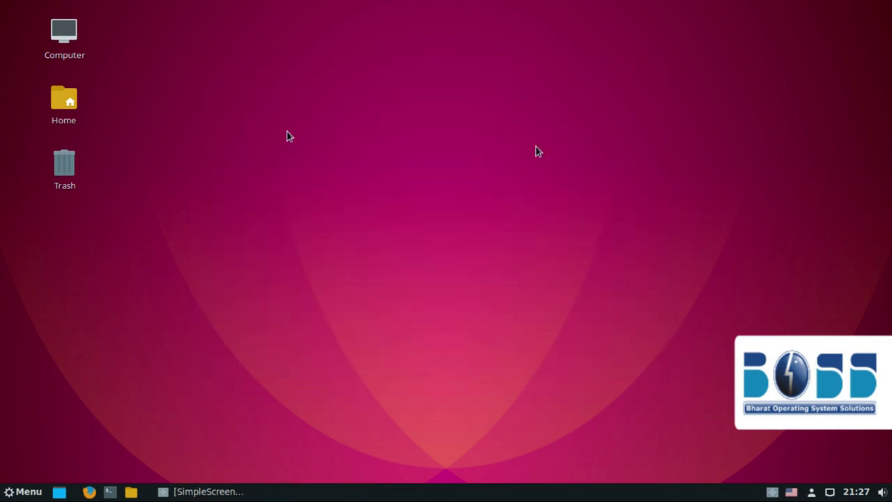